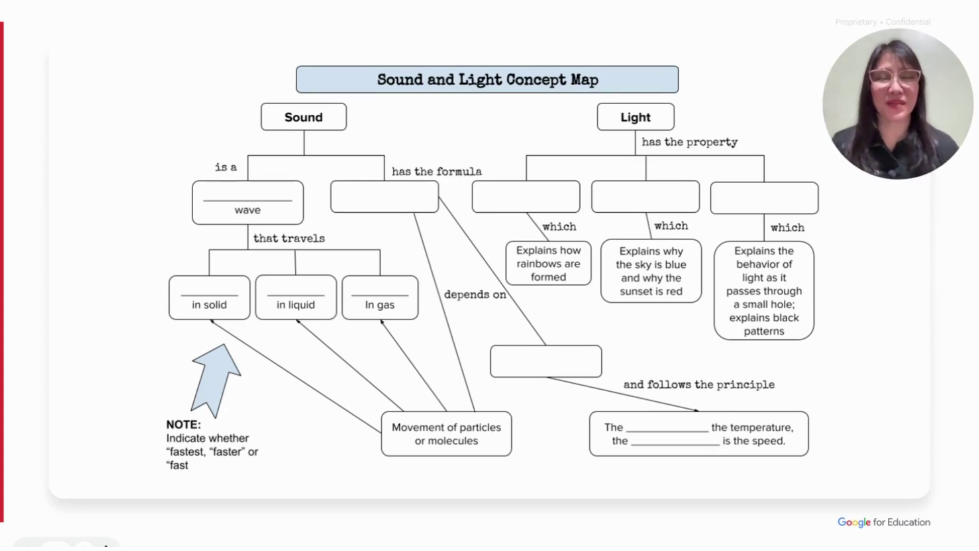
{"action": "key", "text": "Right"}
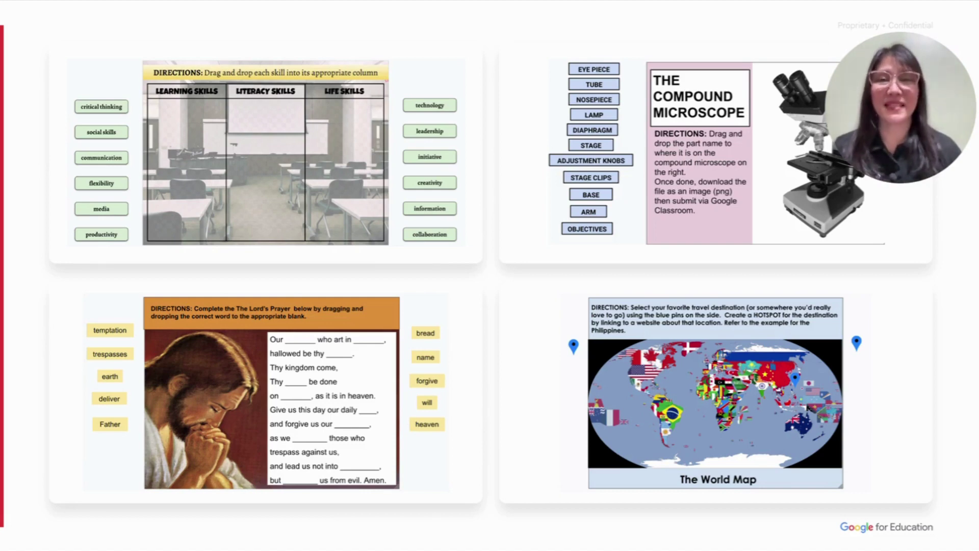
{"action": "key", "text": "Right"}
{"action": "key", "text": "Right"}
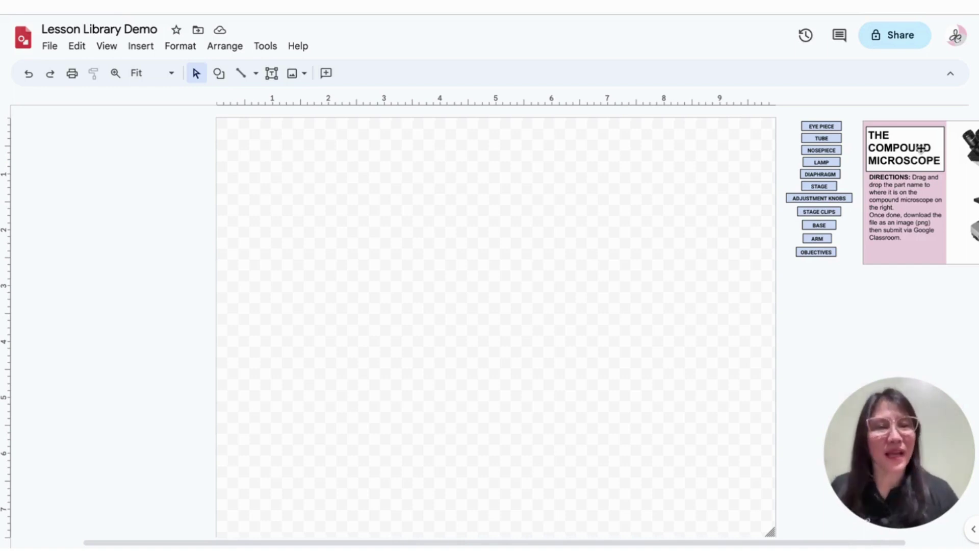
Step: Move the compound microscope reference image so that the whole picture shows, overlapping the canvas's upper edge area
{"action": "left_click", "coordinate": [910, 174]}
{"action": "left_click_drag", "start_coordinate": [910, 175], "coordinate": [812, 192]}
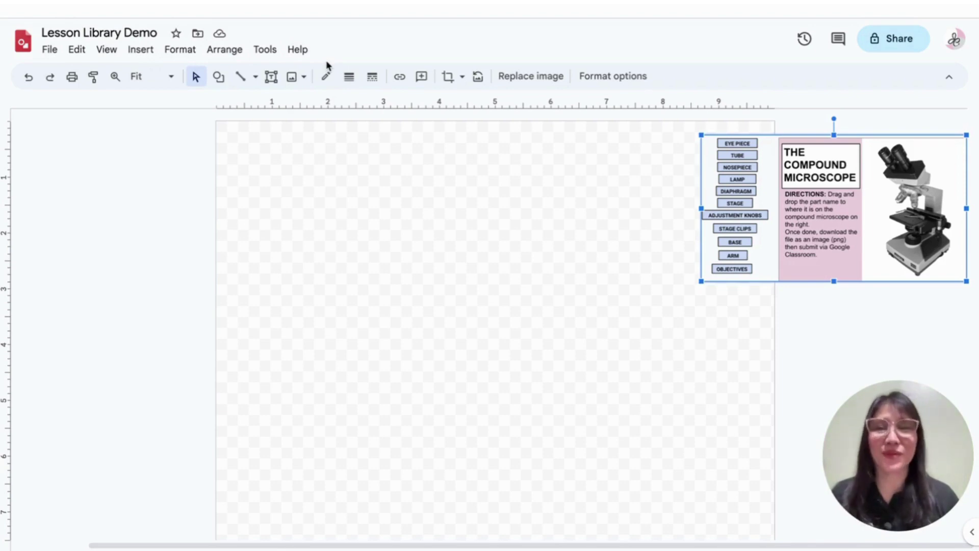
Step: Add a text box beside the canvas, outside the page area, containing the text EYE PIECE
{"action": "left_click", "coordinate": [143, 51]}
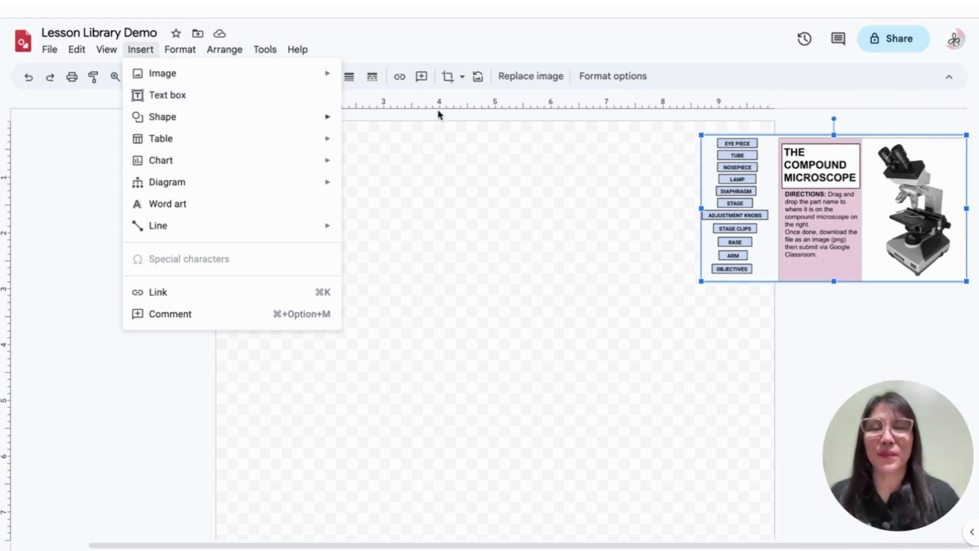
{"action": "left_click", "coordinate": [453, 47]}
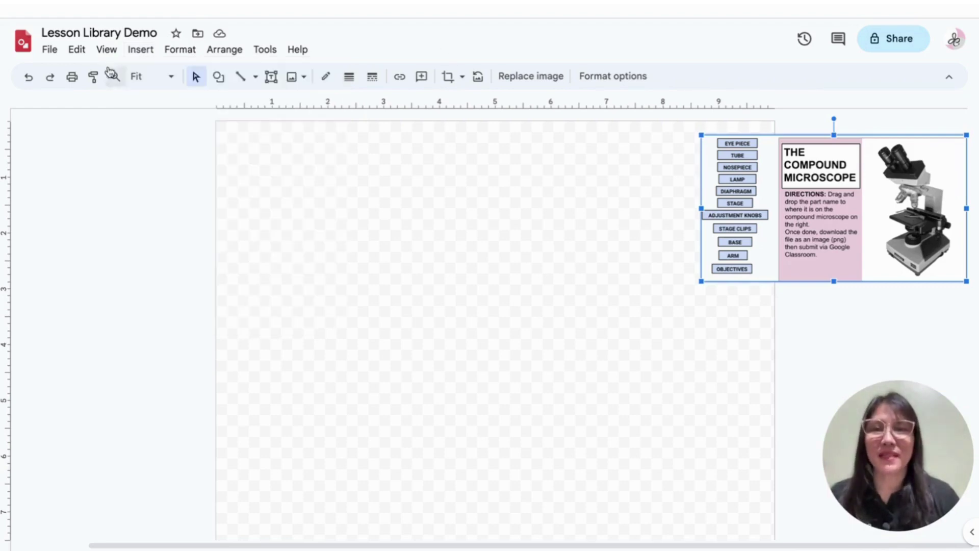
{"action": "left_click", "coordinate": [272, 79]}
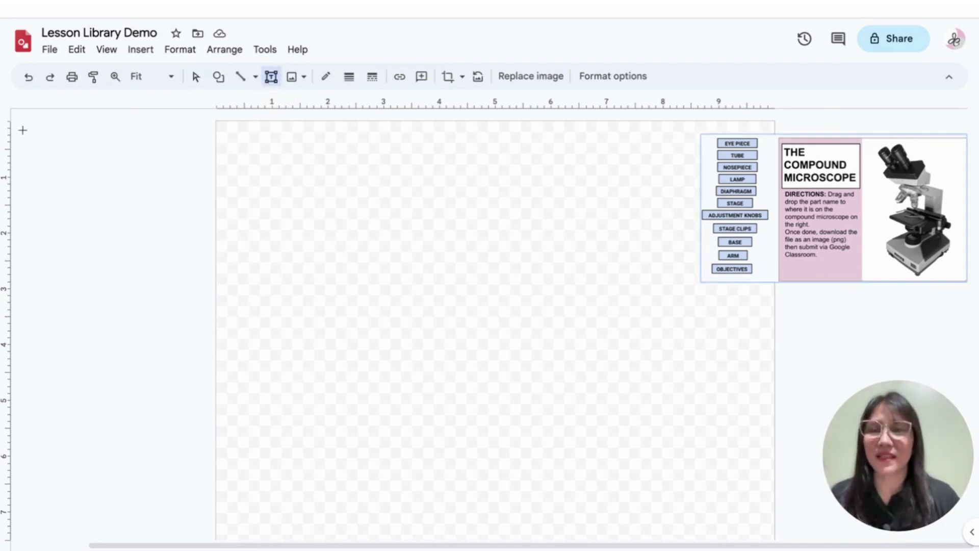
{"action": "left_click_drag", "start_coordinate": [23, 130], "coordinate": [196, 171]}
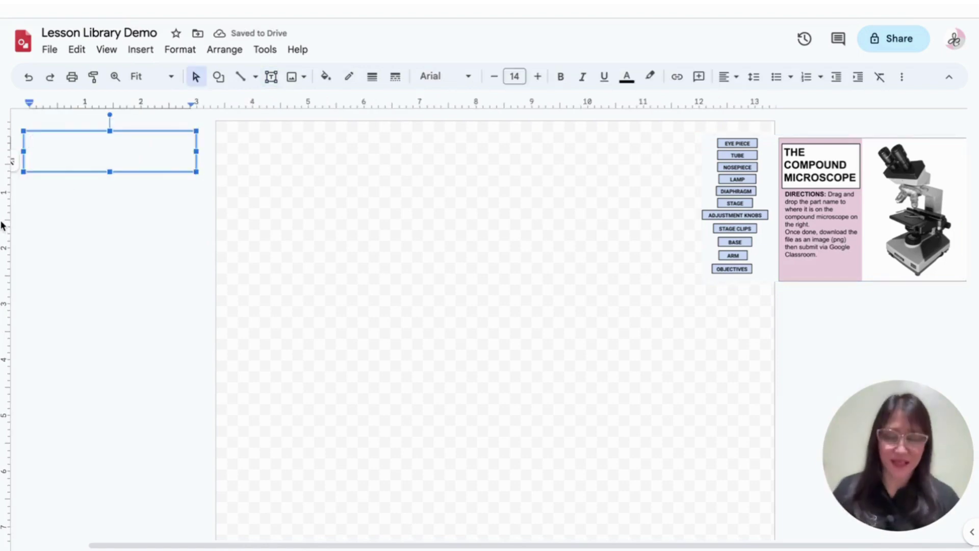
{"action": "type", "text": "EYE "}
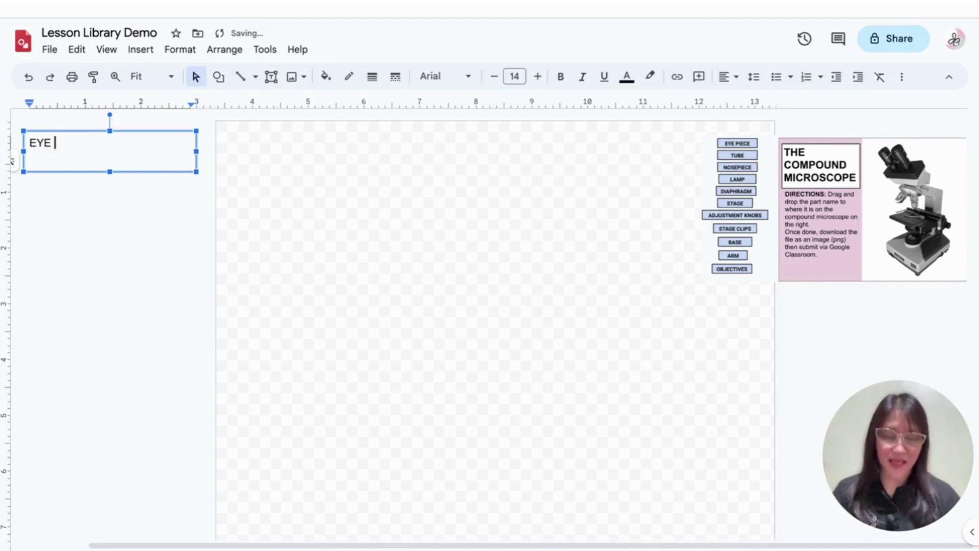
{"action": "type", "text": "PIECE"}
{"action": "left_click", "coordinate": [97, 290]}
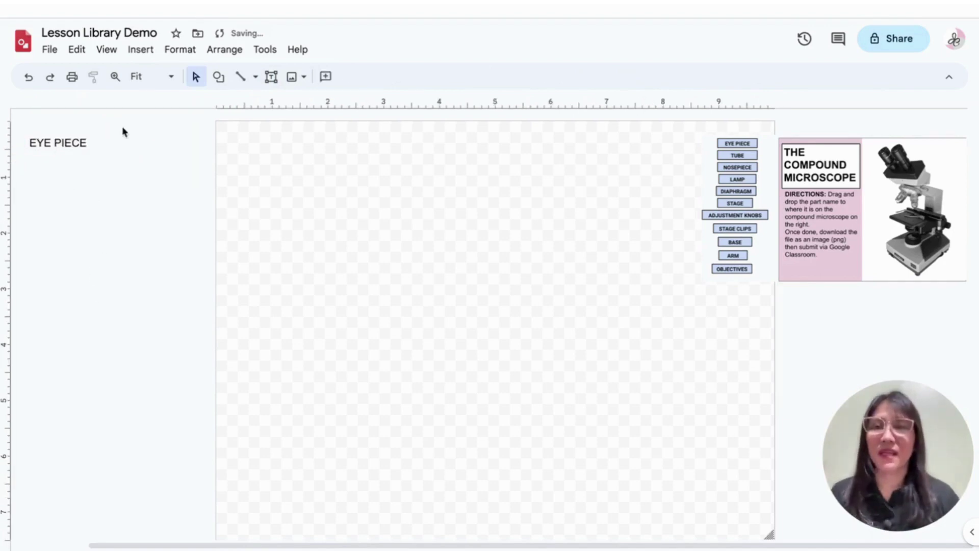
Step: Format the EYE PIECE text as bold Poppins at font size 18
{"action": "left_click", "coordinate": [101, 153]}
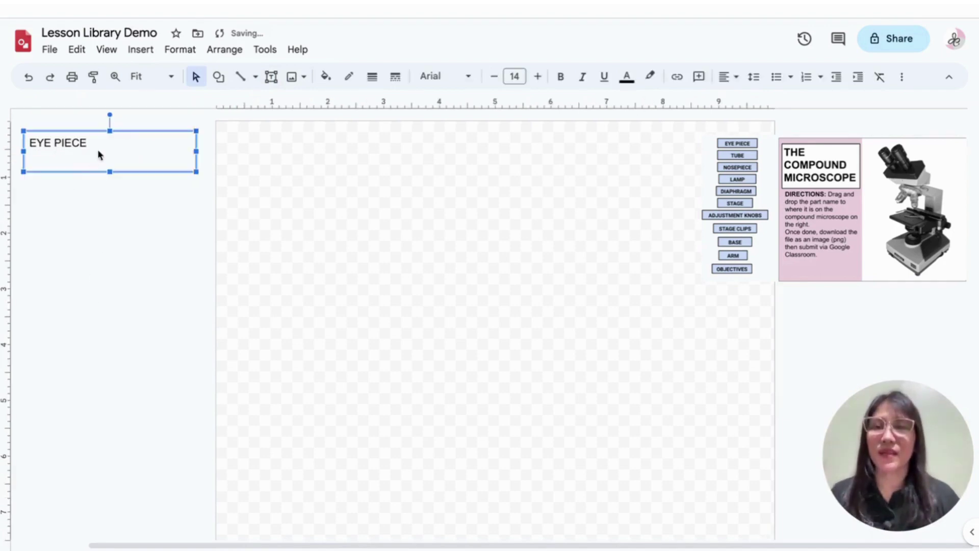
{"action": "left_click", "coordinate": [540, 77]}
{"action": "left_click", "coordinate": [541, 77]}
{"action": "left_click", "coordinate": [541, 77]}
{"action": "left_click", "coordinate": [540, 78]}
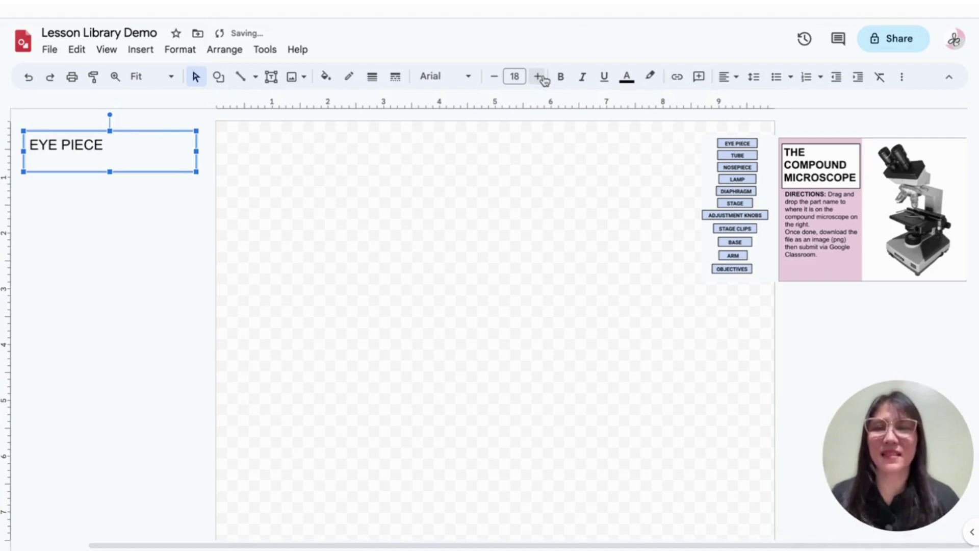
{"action": "left_click", "coordinate": [465, 77]}
{"action": "left_click", "coordinate": [459, 157]}
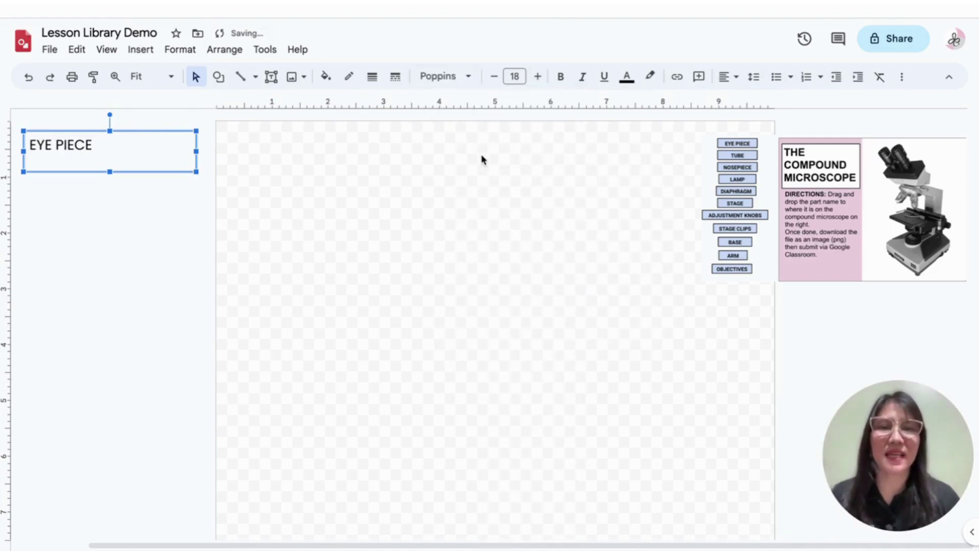
{"action": "left_click", "coordinate": [566, 80]}
Step: Centre the EYE PIECE text horizontally and vertically in its box, and narrow the box around the text
{"action": "left_click", "coordinate": [728, 77]}
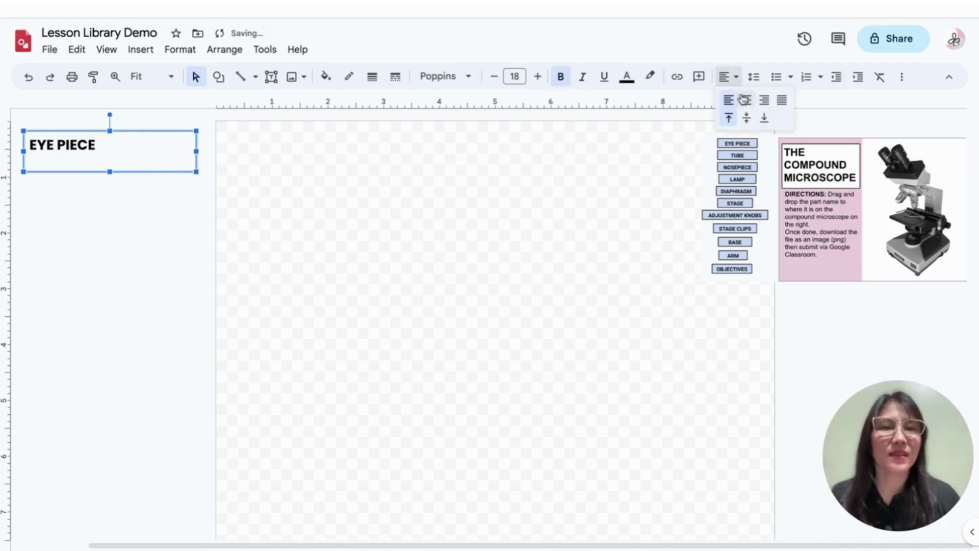
{"action": "left_click", "coordinate": [747, 101]}
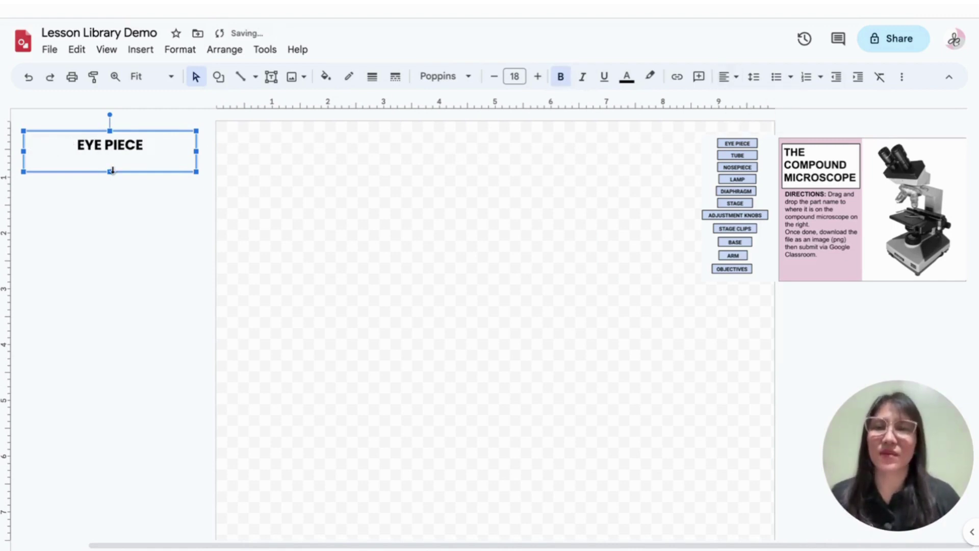
{"action": "left_click", "coordinate": [734, 78]}
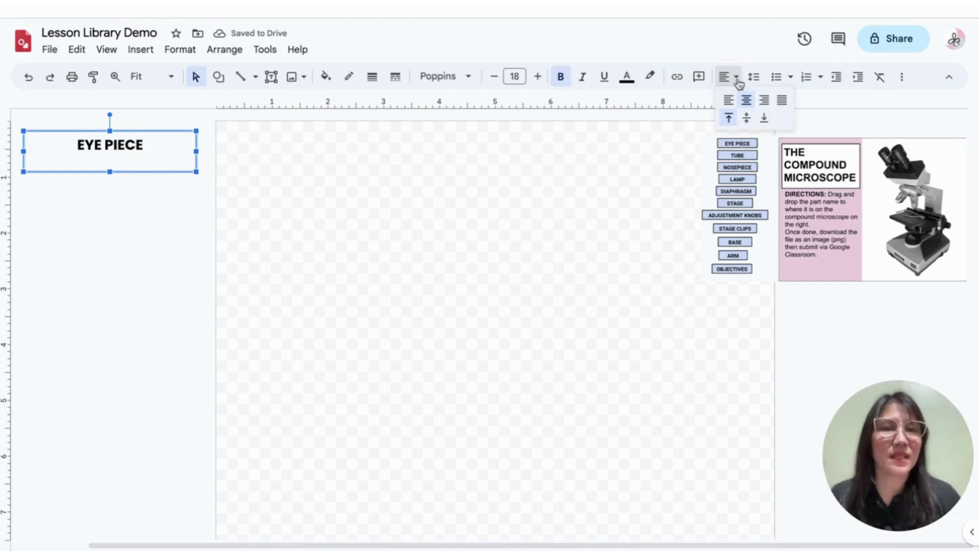
{"action": "left_click", "coordinate": [749, 122]}
{"action": "left_click_drag", "start_coordinate": [168, 152], "coordinate": [139, 132]}
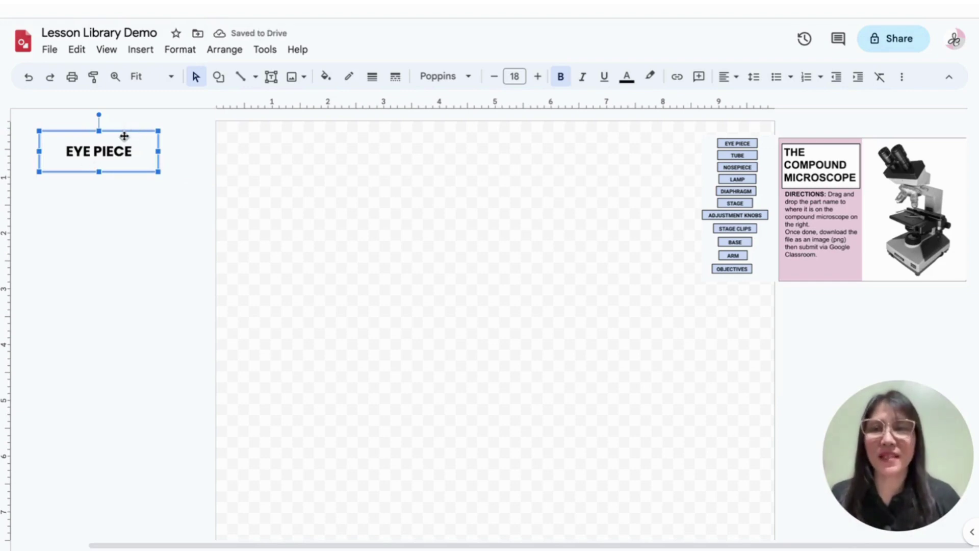
Step: Fill the EYE PIECE text box with a solid light blue
{"action": "left_click", "coordinate": [325, 79]}
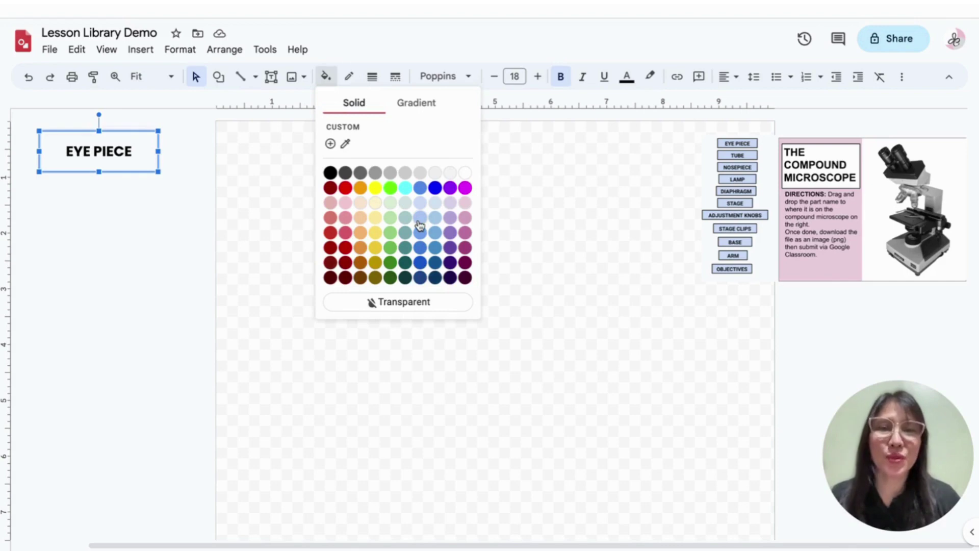
{"action": "left_click", "coordinate": [436, 204]}
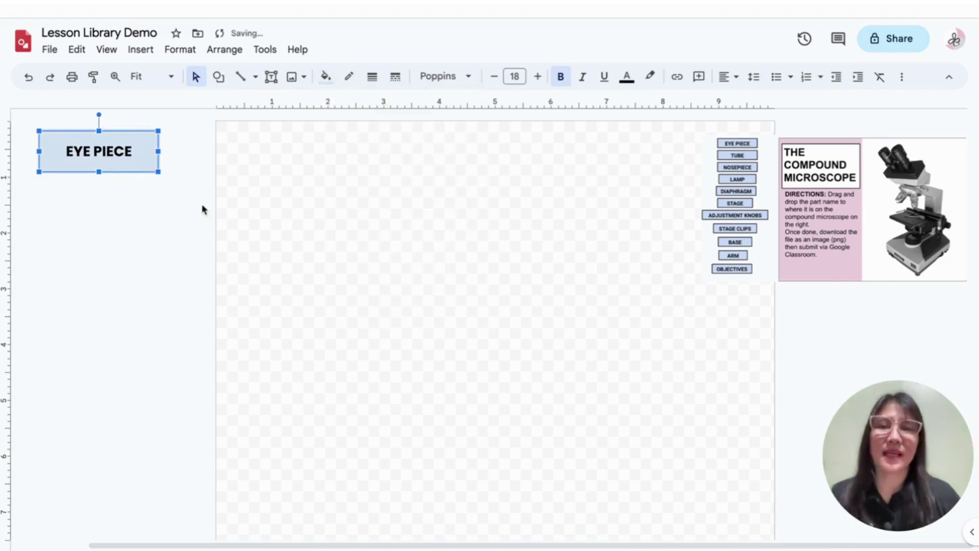
{"action": "left_click", "coordinate": [153, 192]}
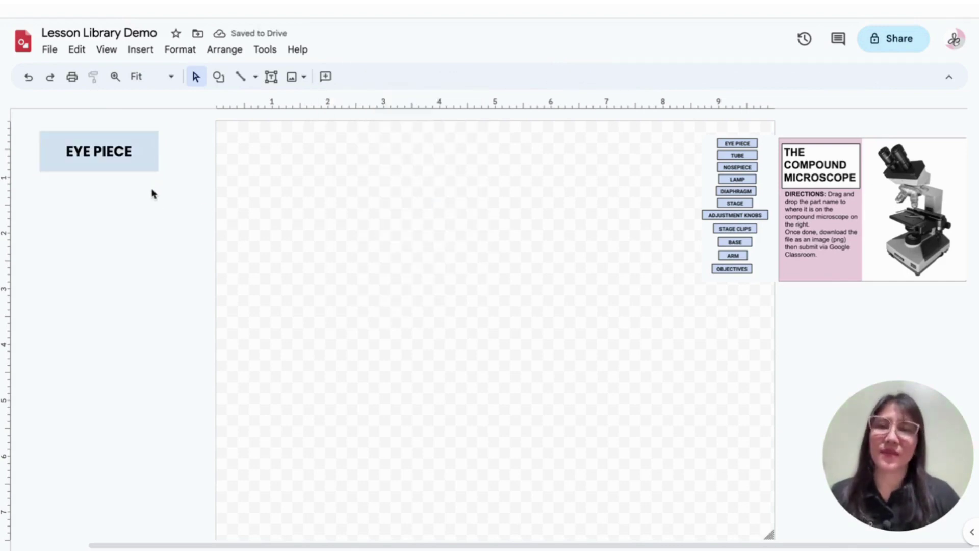
Step: Give the EYE PIECE text box a 2px black border
{"action": "left_click", "coordinate": [139, 163]}
{"action": "left_click", "coordinate": [372, 77]}
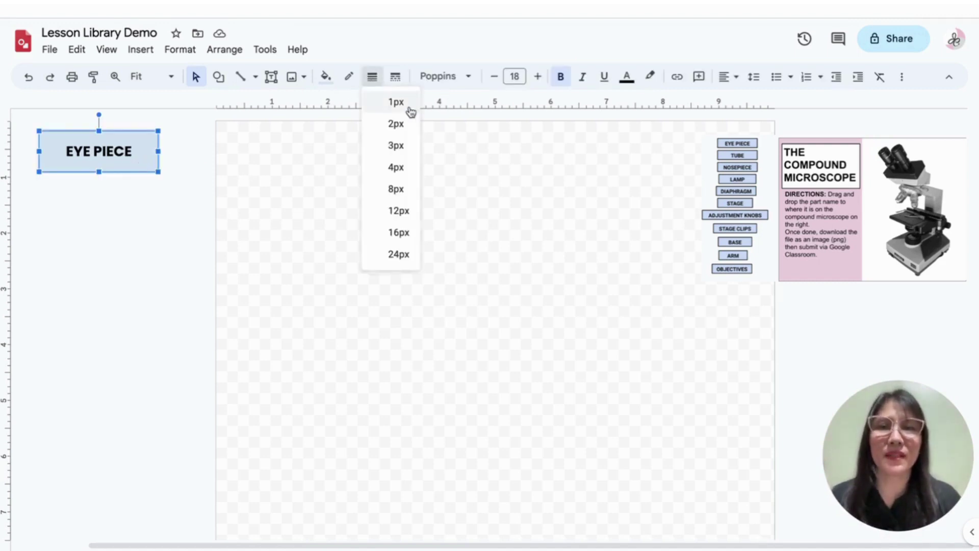
{"action": "left_click", "coordinate": [403, 108]}
{"action": "left_click", "coordinate": [372, 76]}
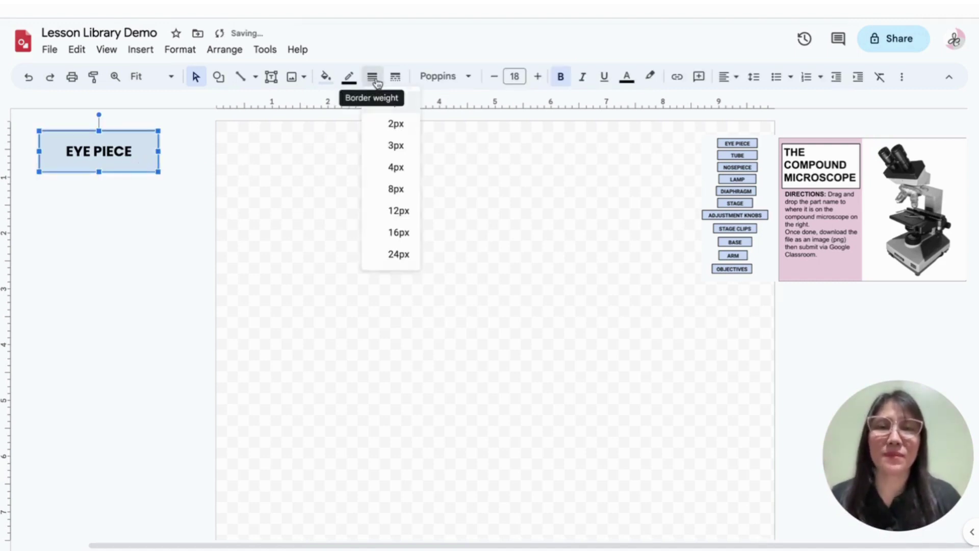
{"action": "left_click", "coordinate": [397, 124]}
{"action": "left_click", "coordinate": [175, 180]}
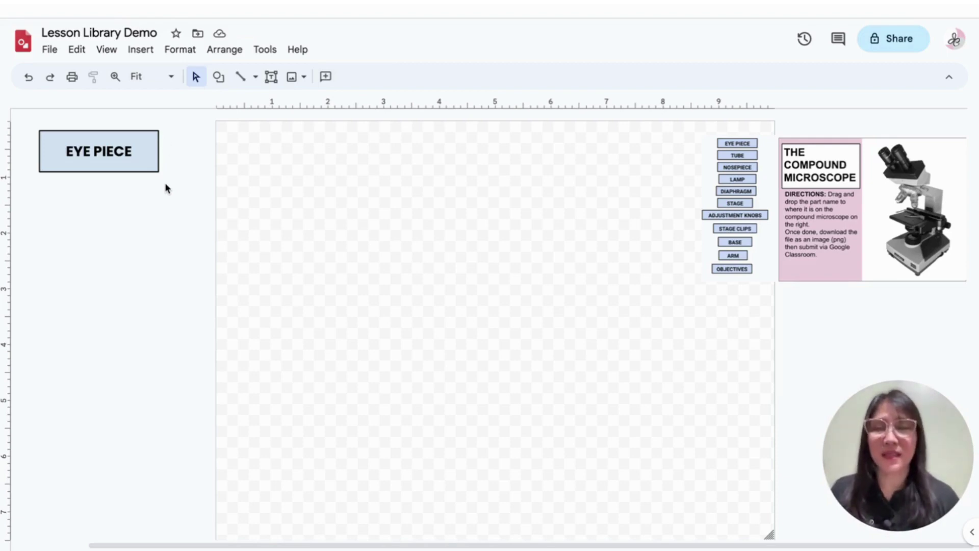
Step: Duplicate the EYE PIECE label, place the copy directly below the original and change its text to TUBE
{"action": "left_click_drag", "start_coordinate": [138, 131], "coordinate": [155, 122]}
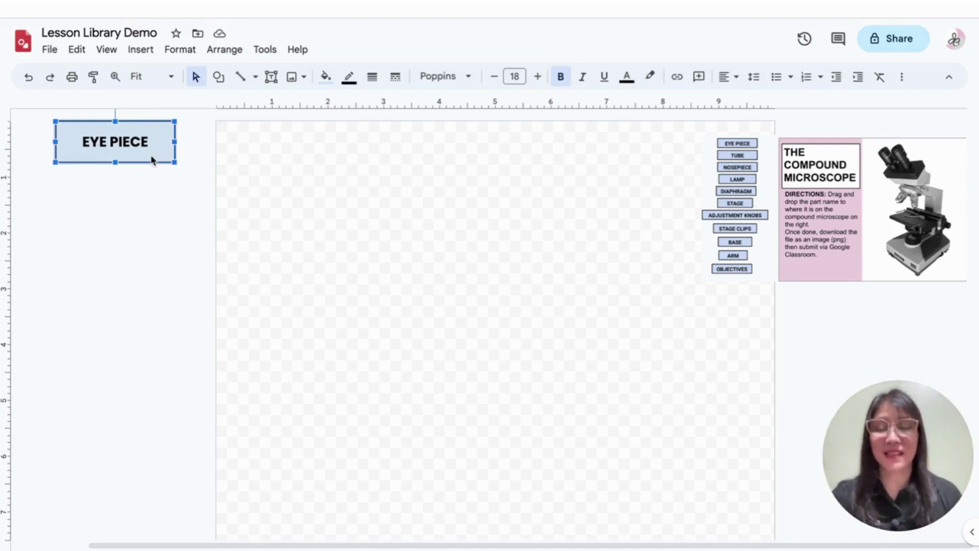
{"action": "key", "text": "ctrl+d"}
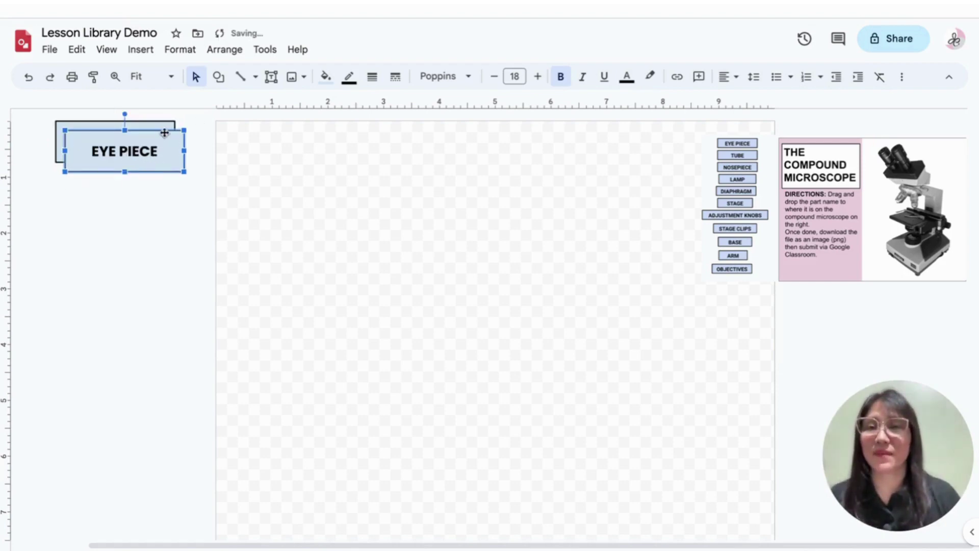
{"action": "left_click_drag", "start_coordinate": [162, 133], "coordinate": [152, 171]}
{"action": "left_click", "coordinate": [116, 188]}
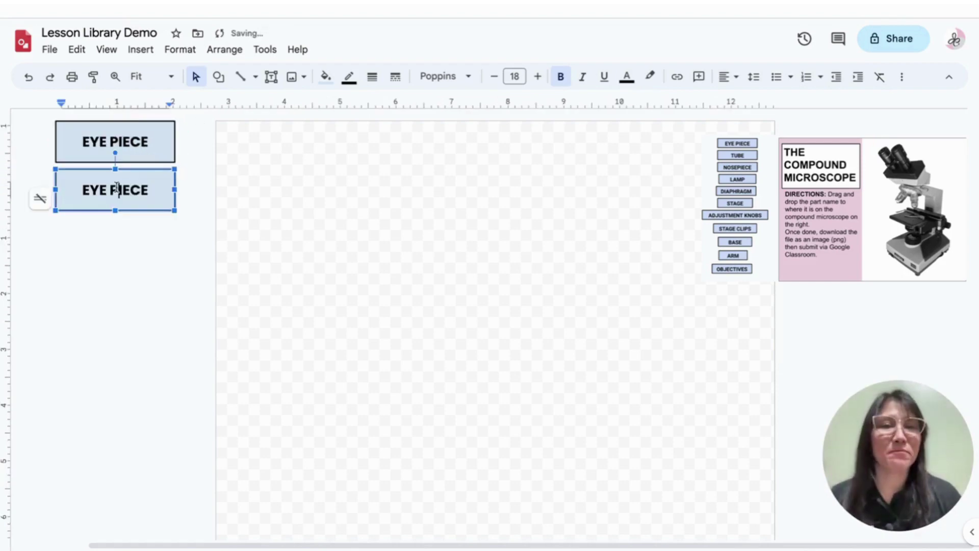
{"action": "key", "text": "ctrl+a"}
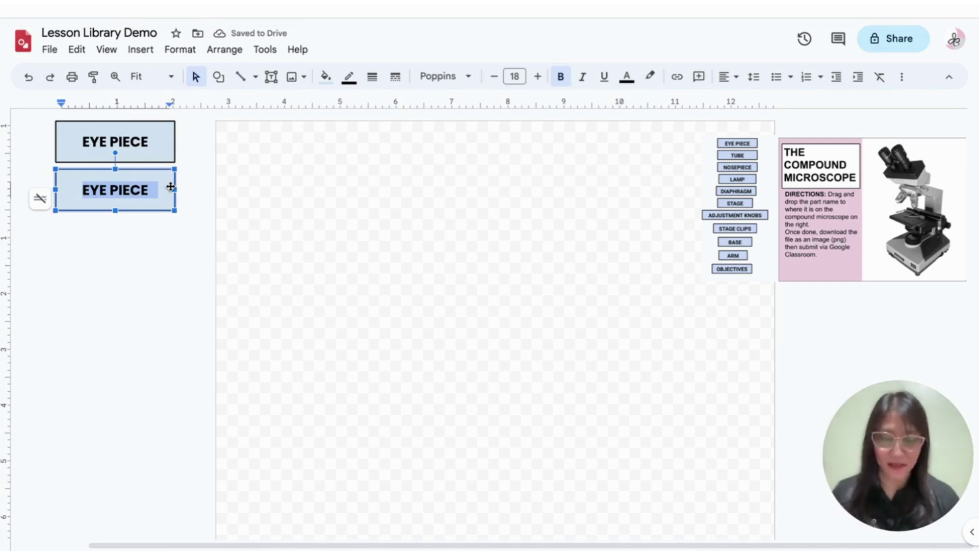
{"action": "type", "text": "TUBE"}
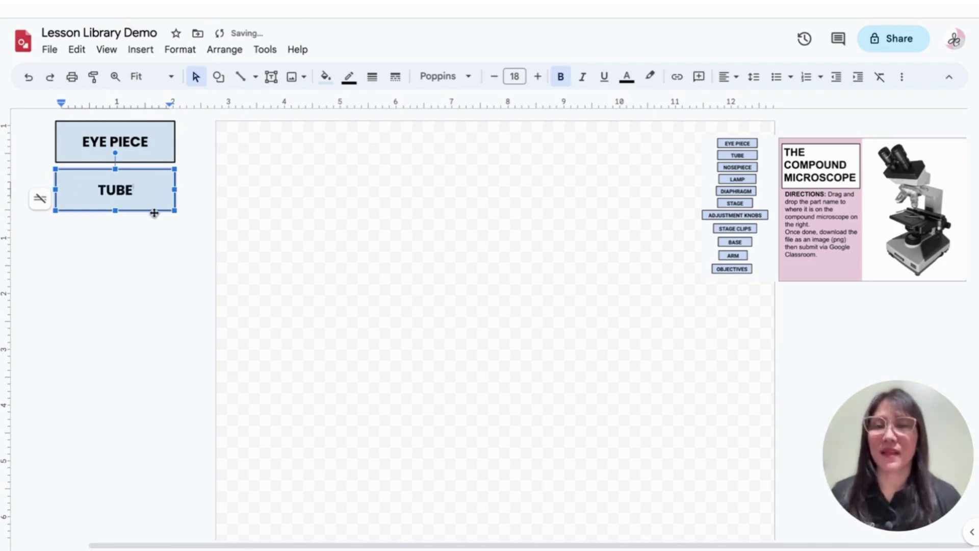
{"action": "left_click", "coordinate": [154, 213]}
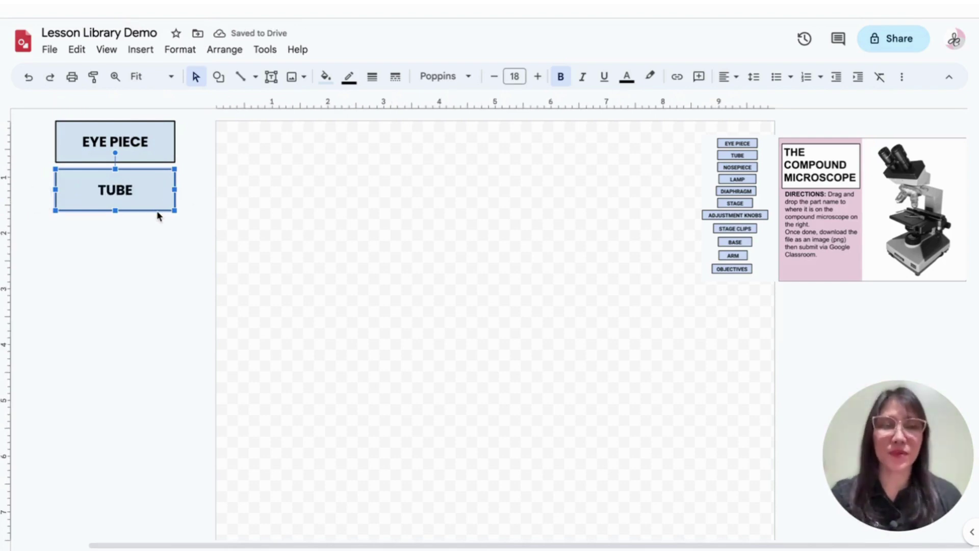
Step: Duplicate the TUBE label and place the copy directly below it as the next part label
{"action": "key", "text": "ctrl+d"}
{"action": "left_click_drag", "start_coordinate": [174, 184], "coordinate": [171, 225]}
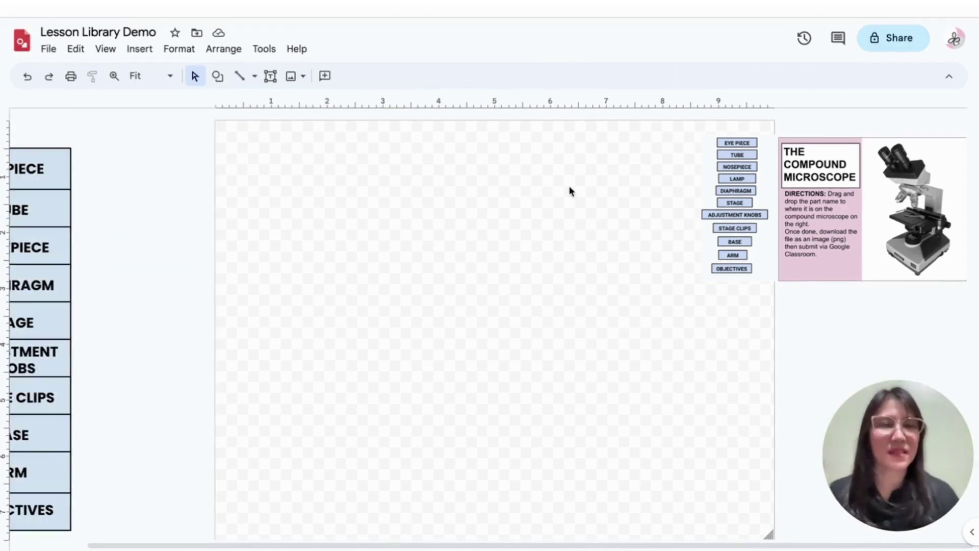
Step: Change the drawing's page setup to Widescreen 16:9
{"action": "left_click", "coordinate": [48, 49]}
{"action": "left_click", "coordinate": [111, 438]}
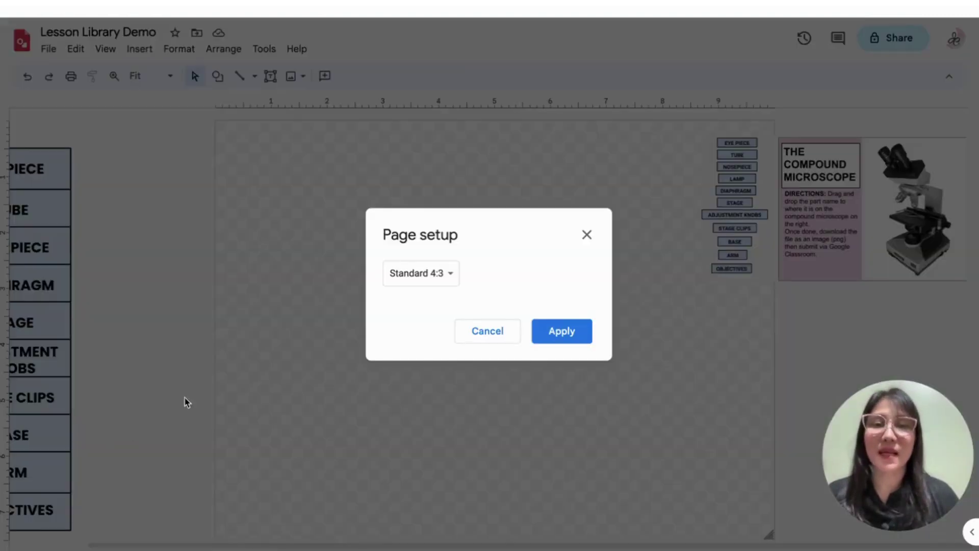
{"action": "left_click", "coordinate": [451, 277]}
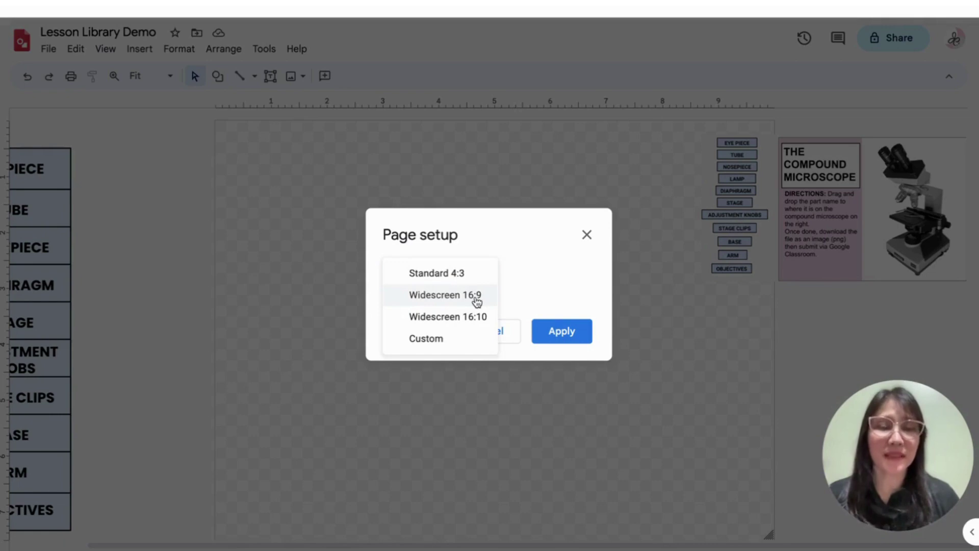
{"action": "left_click", "coordinate": [469, 296]}
{"action": "left_click", "coordinate": [561, 332]}
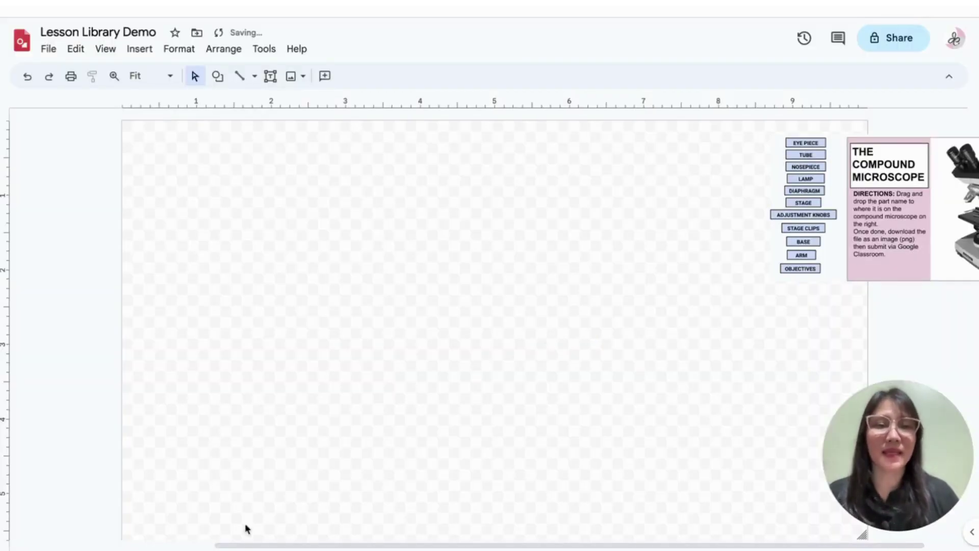
Step: Search the web for "compound microscope" images and insert the first black-and-white microscope photo into the drawing
{"action": "left_click_drag", "start_coordinate": [240, 542], "coordinate": [391, 544]}
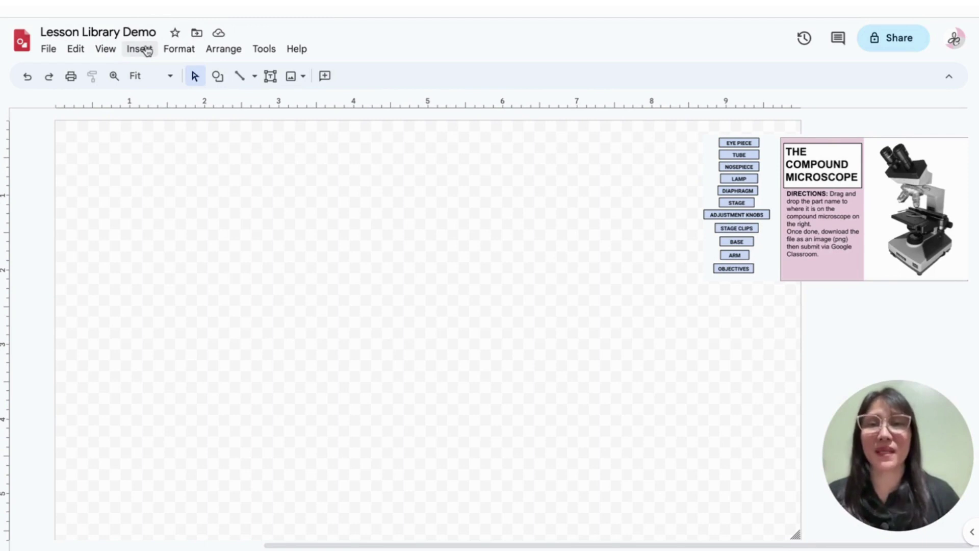
{"action": "left_click", "coordinate": [296, 78]}
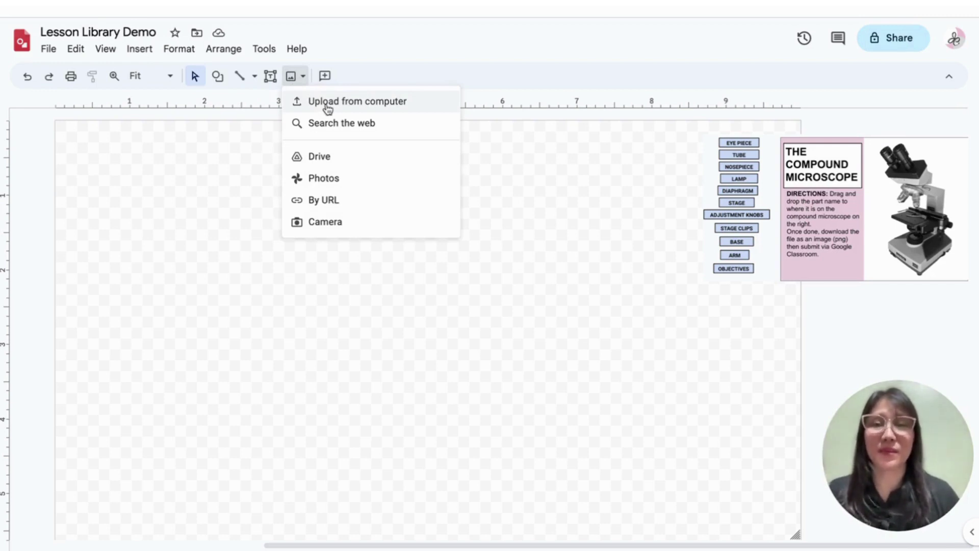
{"action": "left_click", "coordinate": [338, 123]}
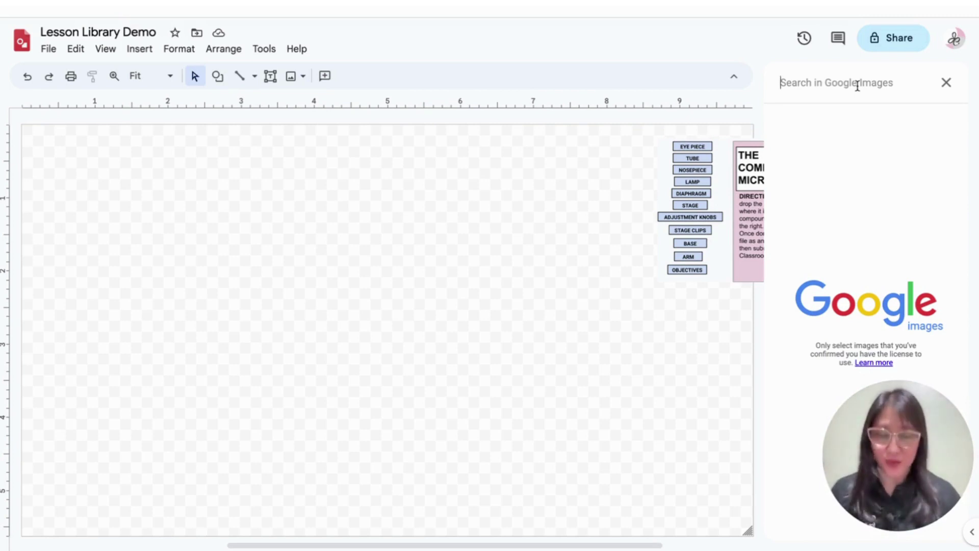
{"action": "type", "text": "compou"}
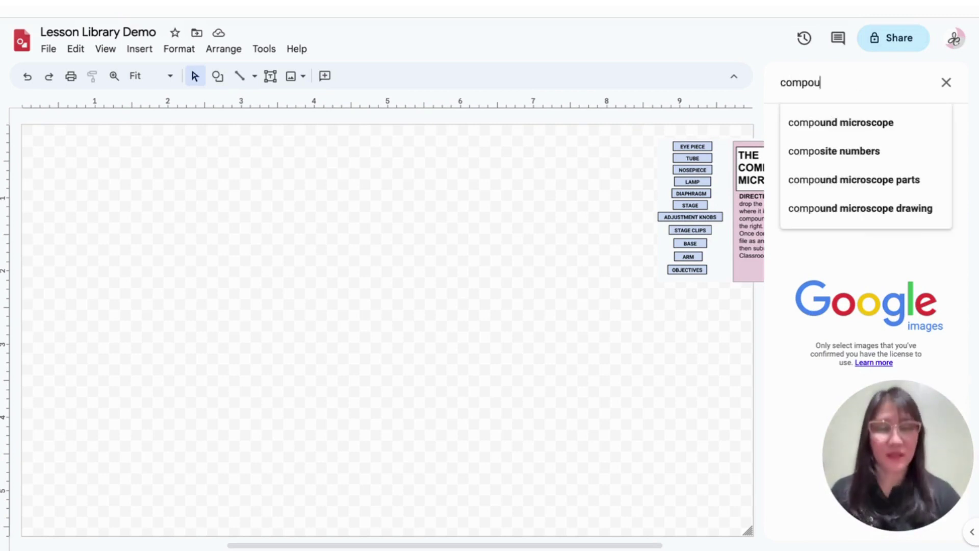
{"action": "type", "text": "nd"}
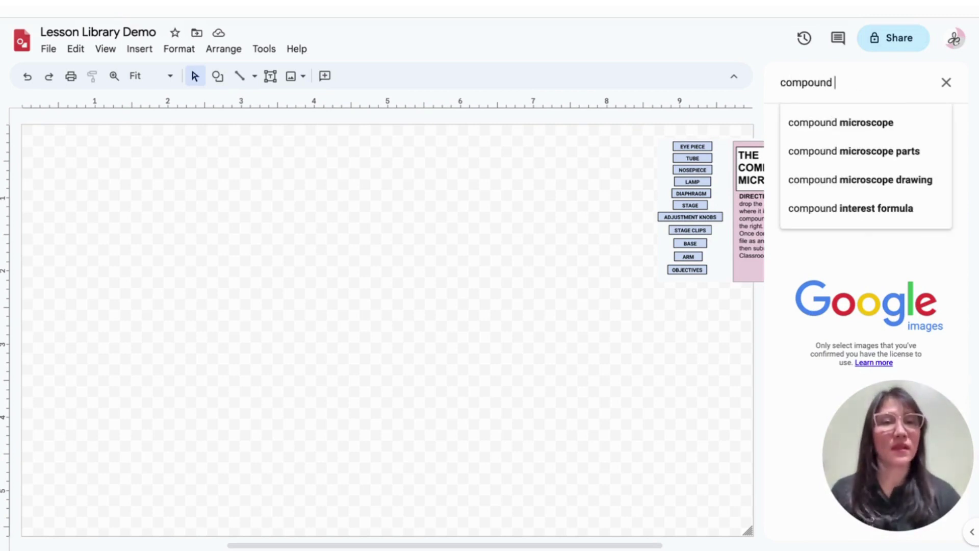
{"action": "left_click", "coordinate": [886, 125]}
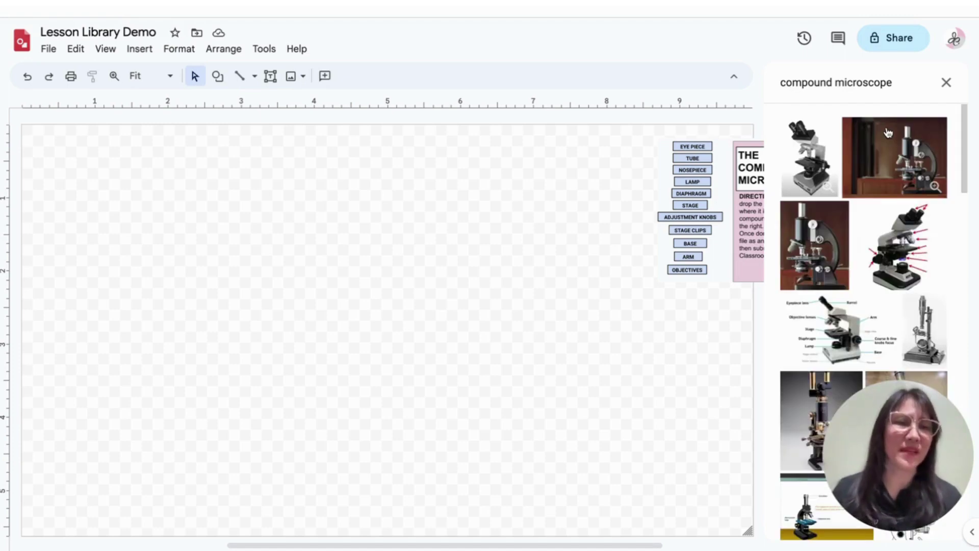
{"action": "left_click", "coordinate": [810, 154]}
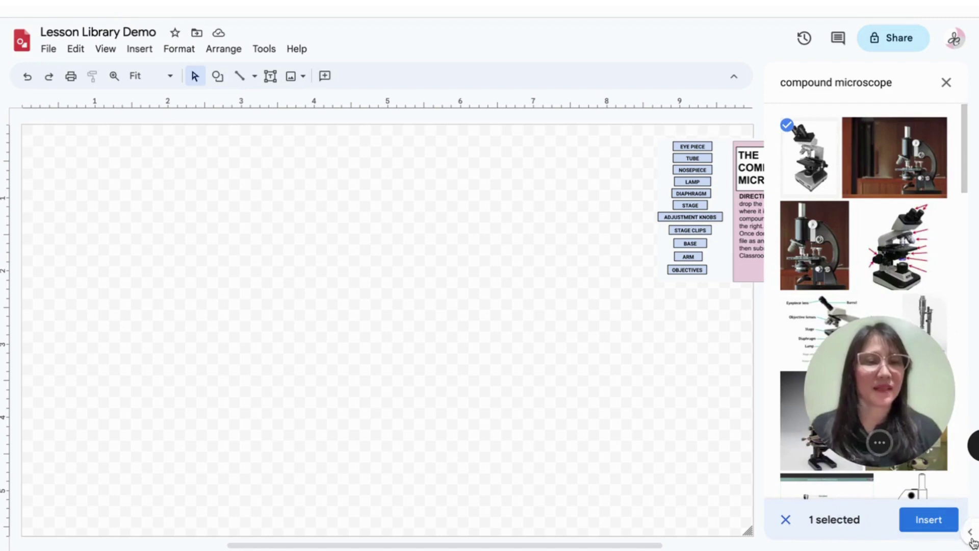
{"action": "left_click", "coordinate": [933, 525]}
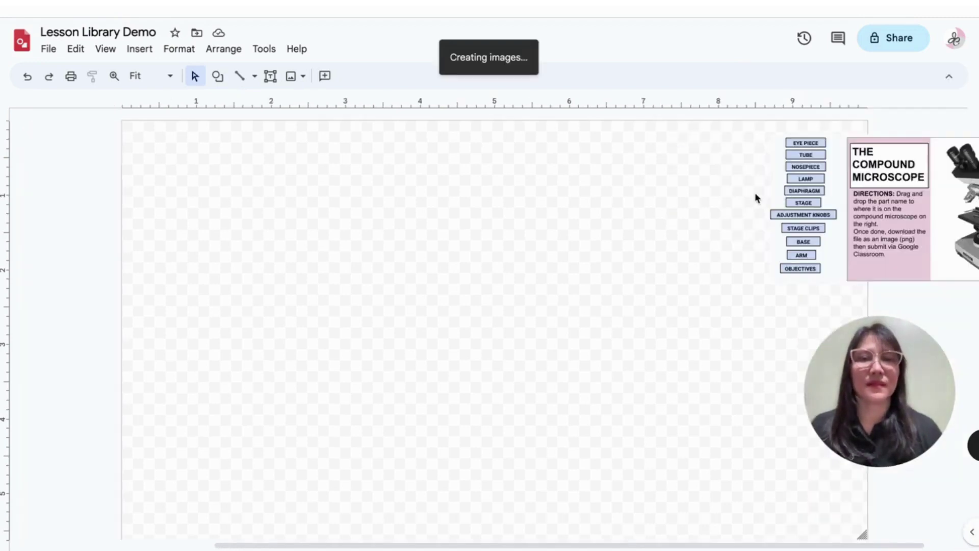
Step: Place the microscope photo against the canvas's right edge and enlarge it to fill the canvas height
{"action": "left_click_drag", "start_coordinate": [274, 279], "coordinate": [710, 267]}
{"action": "left_click_drag", "start_coordinate": [571, 515], "coordinate": [526, 528]}
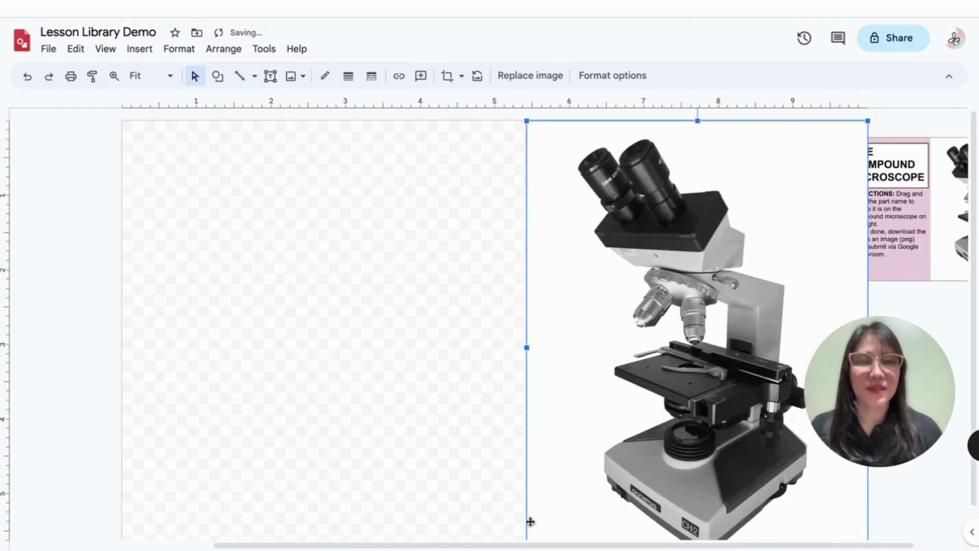
{"action": "left_click", "coordinate": [448, 348]}
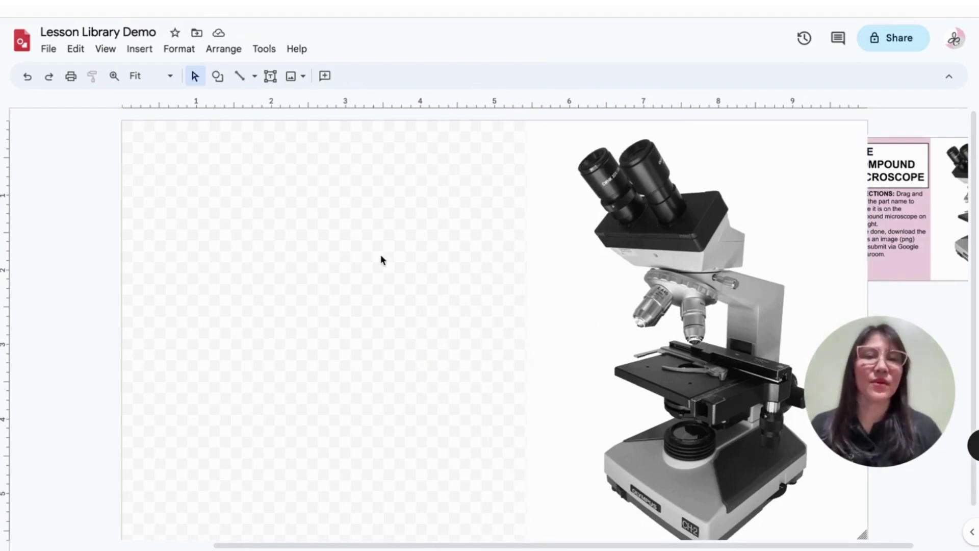
Step: Add a text box in the canvas's upper-left area with the title "THE COMPOUND MICROSCOPE"
{"action": "left_click", "coordinate": [271, 76]}
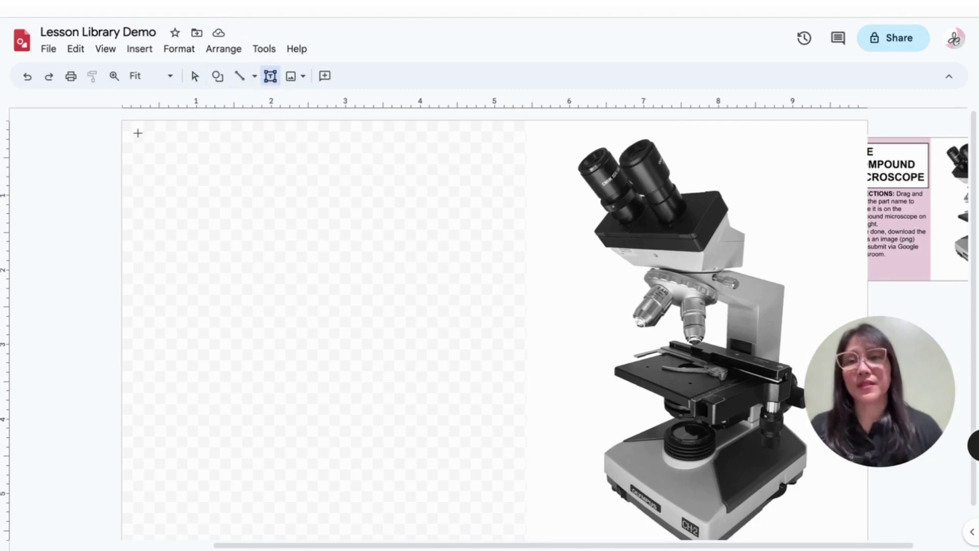
{"action": "left_click_drag", "start_coordinate": [133, 129], "coordinate": [504, 300]}
{"action": "type", "text": "The"}
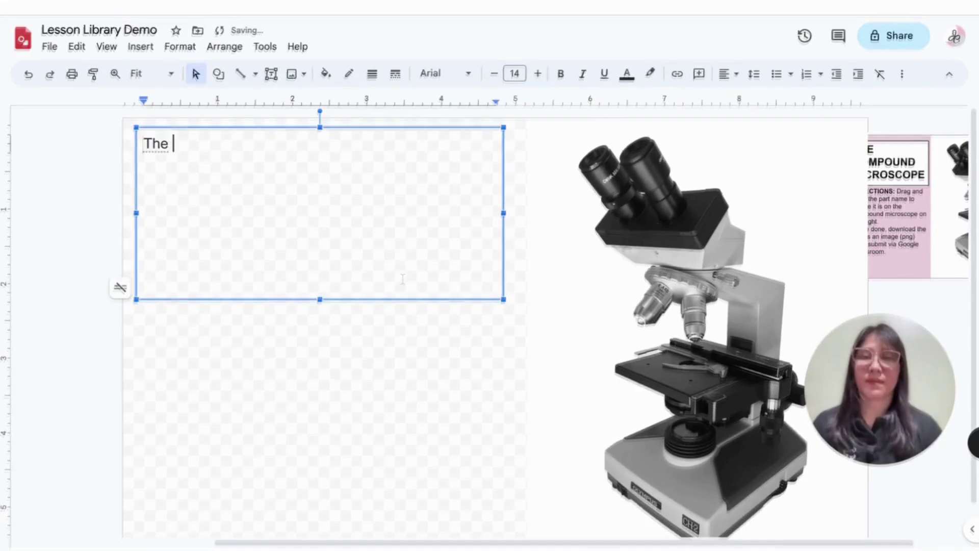
{"action": "key", "text": "BackSpace"}
{"action": "key", "text": "BackSpace"}
{"action": "key", "text": "BackSpace"}
{"action": "type", "text": "HE COMPUN"}
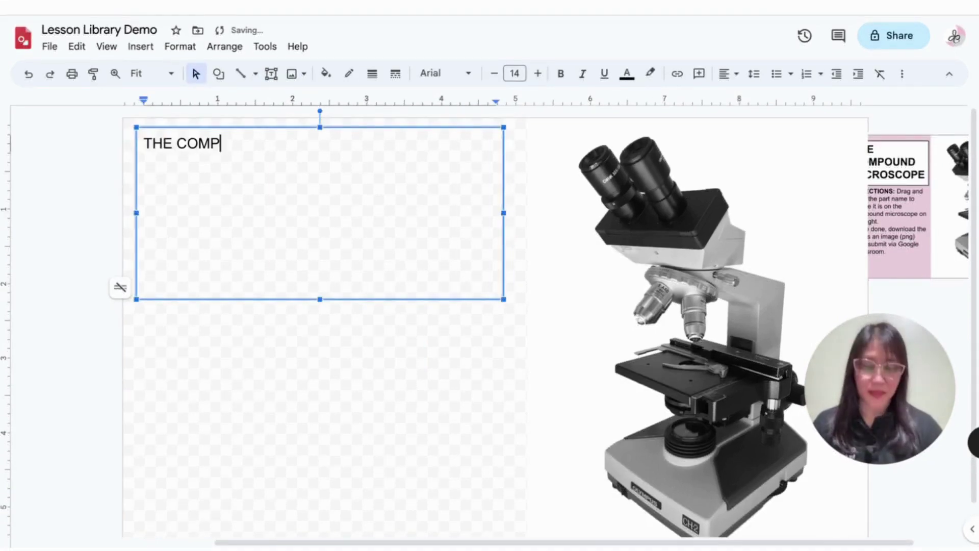
{"action": "key", "text": "BackSpace"}
{"action": "key", "text": "BackSpace"}
{"action": "type", "text": "OUND MICRO"}
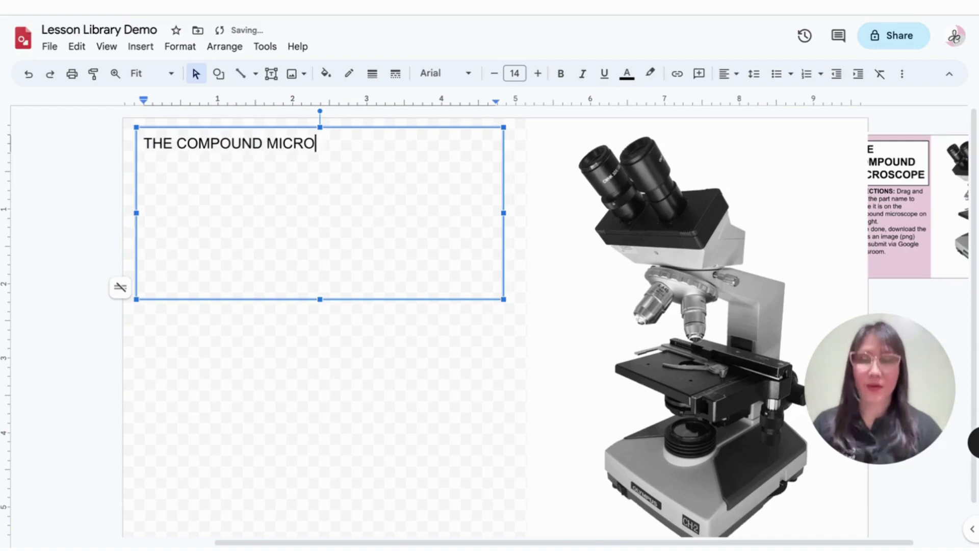
{"action": "type", "text": "SCOPE"}
{"action": "left_click", "coordinate": [426, 127]}
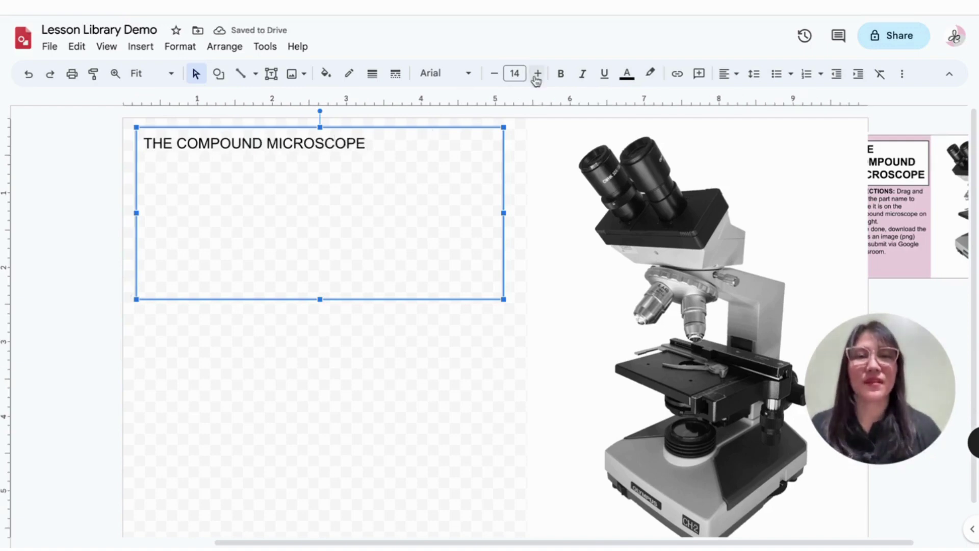
Step: Set the title's font size to 49 and extend its text box downward to enclose all three lines
{"action": "left_click", "coordinate": [514, 73]}
{"action": "left_click", "coordinate": [515, 315]}
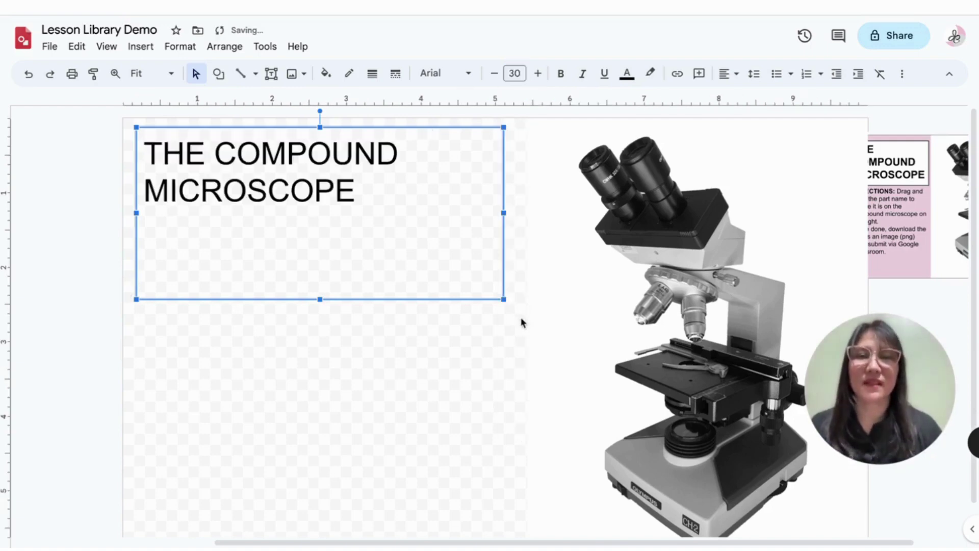
{"action": "left_click", "coordinate": [524, 73]}
{"action": "left_click", "coordinate": [515, 380]}
{"action": "left_click", "coordinate": [495, 75]}
{"action": "left_click", "coordinate": [495, 74]}
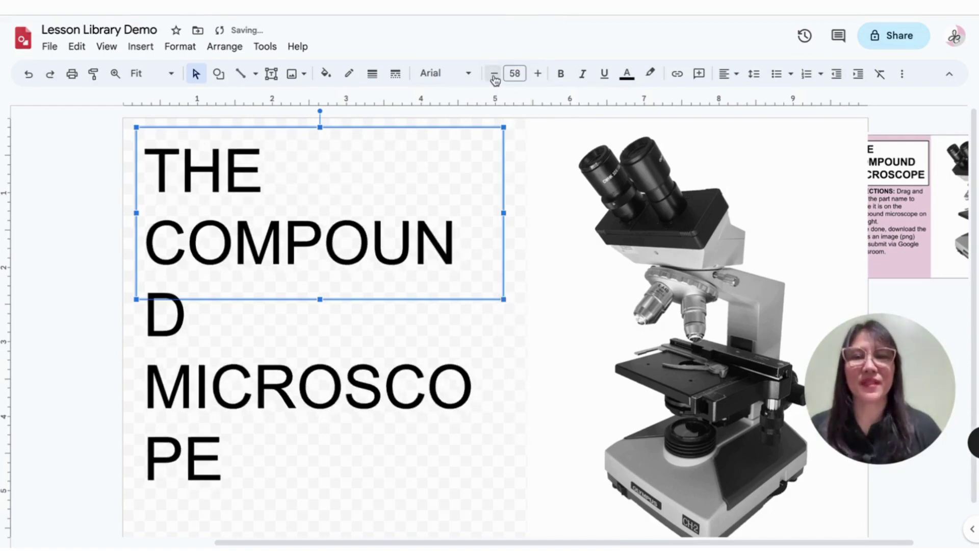
{"action": "left_click", "coordinate": [494, 74]}
{"action": "left_click", "coordinate": [494, 74]}
{"action": "left_click", "coordinate": [494, 75]}
{"action": "left_click", "coordinate": [494, 74]}
{"action": "left_click", "coordinate": [495, 74]}
{"action": "left_click", "coordinate": [494, 74]}
{"action": "left_click", "coordinate": [494, 75]}
{"action": "left_click", "coordinate": [494, 74]}
{"action": "left_click", "coordinate": [495, 75]}
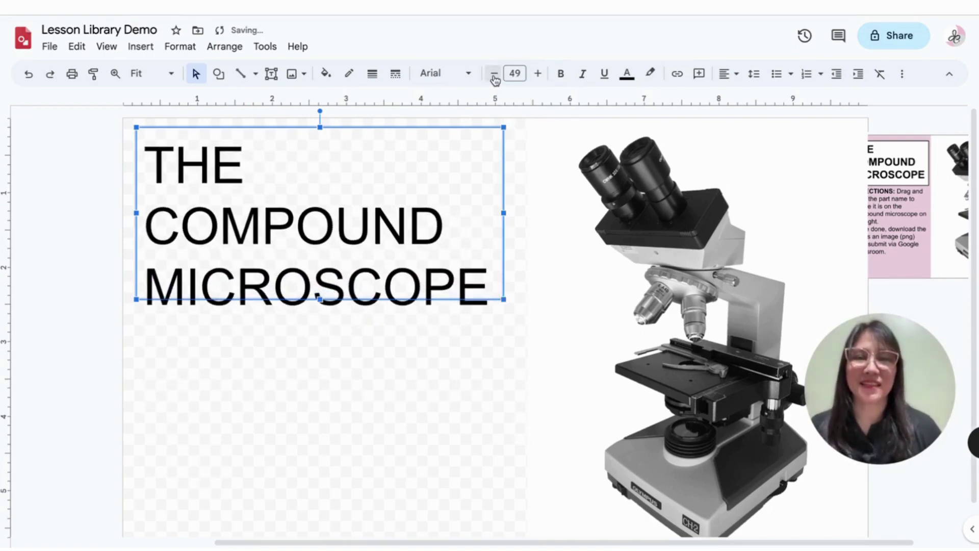
{"action": "left_click_drag", "start_coordinate": [319, 299], "coordinate": [320, 328]}
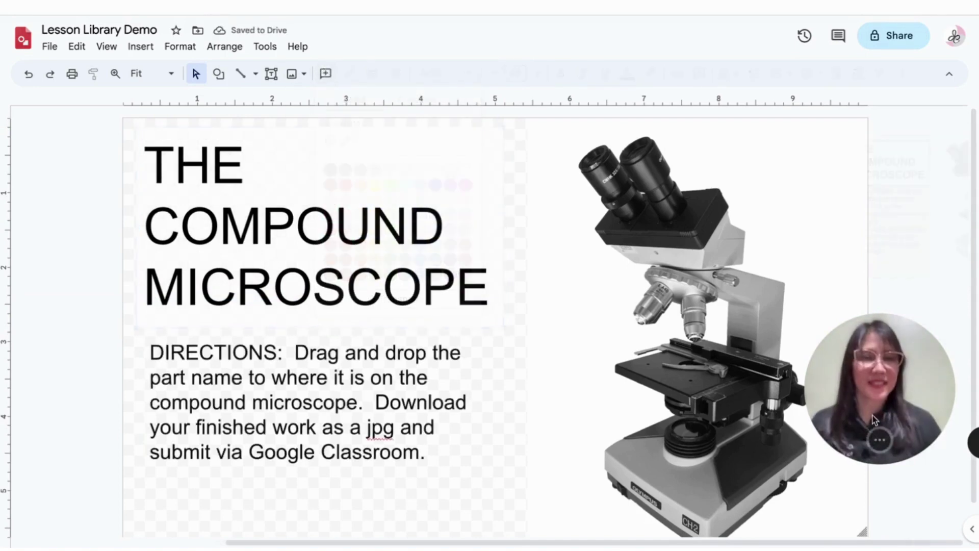
Step: Move the EYE PIECE label from the parts list to the microscope's eyepieces on the canvas
{"action": "left_click_drag", "start_coordinate": [908, 390], "coordinate": [866, 262]}
{"action": "left_click_drag", "start_coordinate": [453, 541], "coordinate": [369, 540]}
{"action": "scroll", "coordinate": [490, 316], "scroll_direction": "left", "scroll_amount": 3}
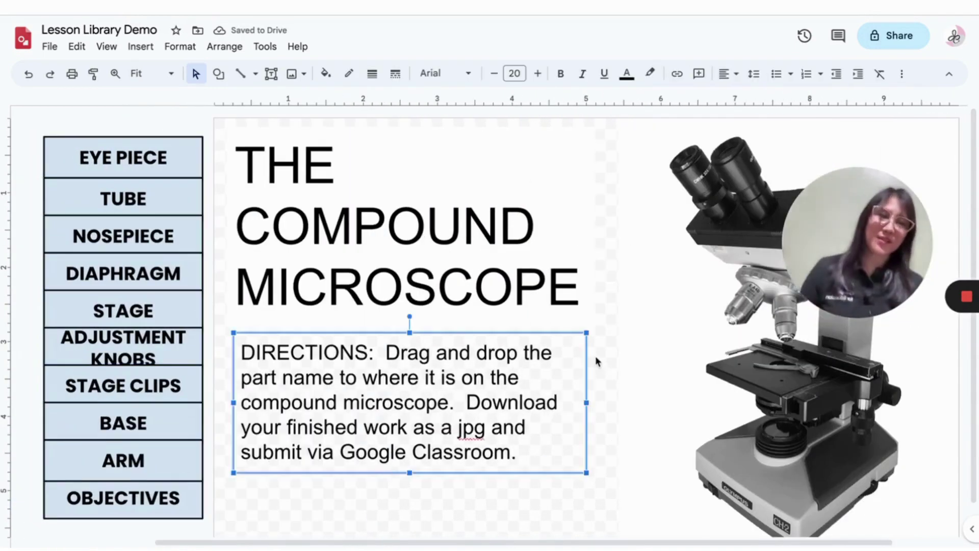
{"action": "mouse_move", "coordinate": [869, 228]}
{"action": "left_click_drag", "start_coordinate": [869, 228], "coordinate": [617, 539]}
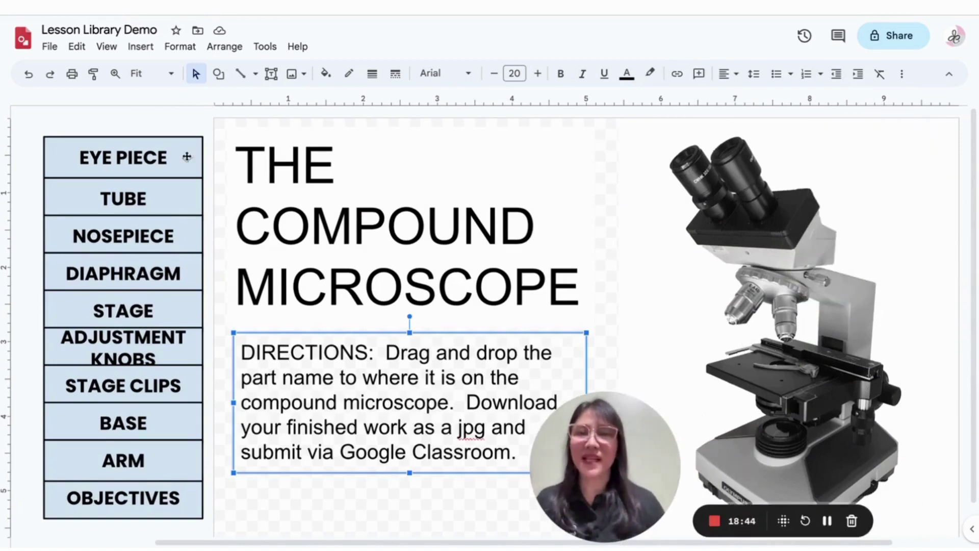
{"action": "left_click", "coordinate": [123, 157]}
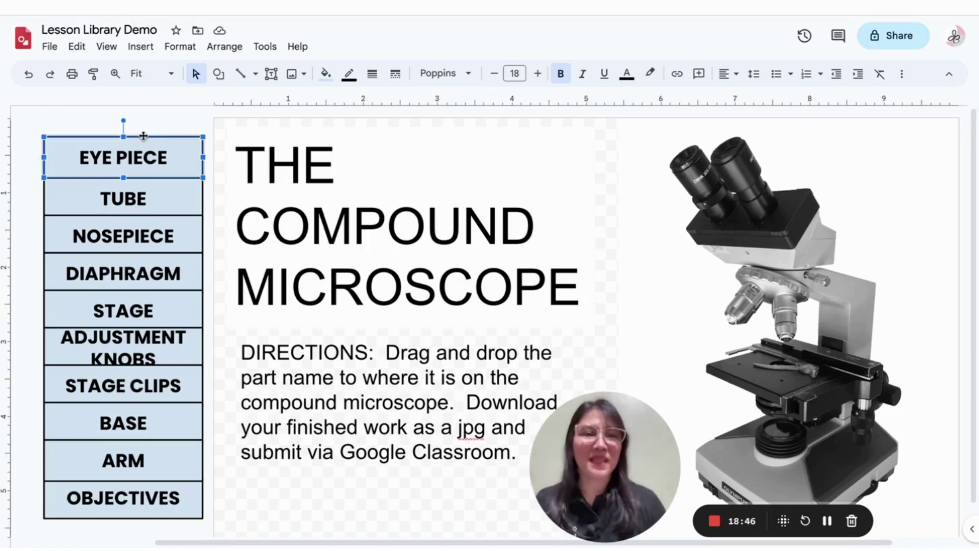
{"action": "left_click_drag", "start_coordinate": [146, 135], "coordinate": [705, 133]}
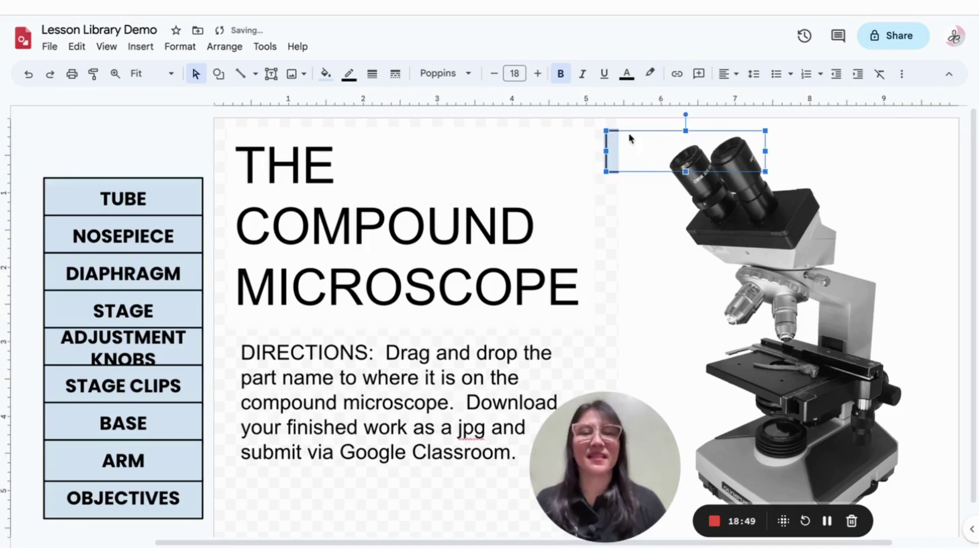
Step: Send the microscope photo to the back so the EYE PIECE label lies in front of it
{"action": "mouse_move", "coordinate": [629, 132]}
{"action": "left_mouse_down"}
{"action": "mouse_move", "coordinate": [346, 151]}
{"action": "mouse_move", "coordinate": [694, 129]}
{"action": "mouse_move", "coordinate": [626, 130]}
{"action": "left_mouse_up"}
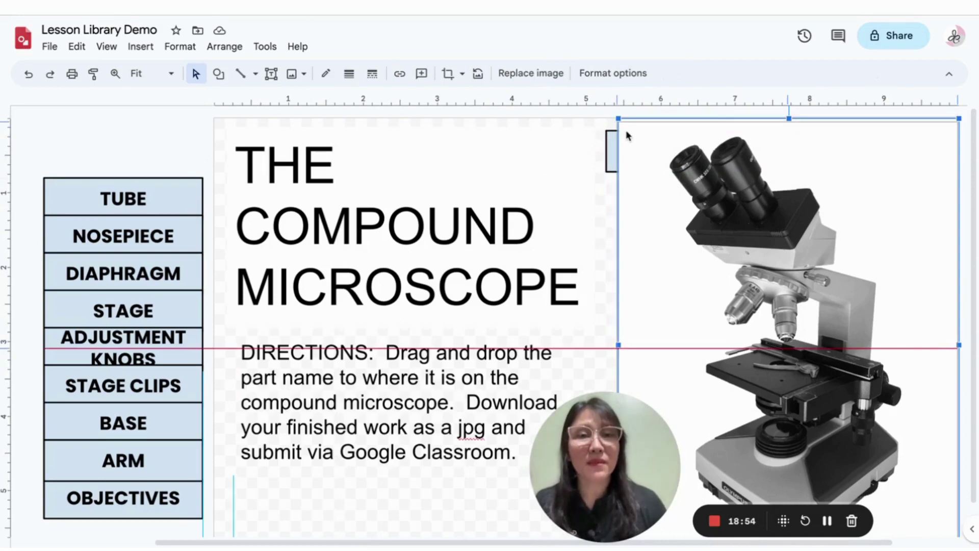
{"action": "right_click", "coordinate": [664, 139]}
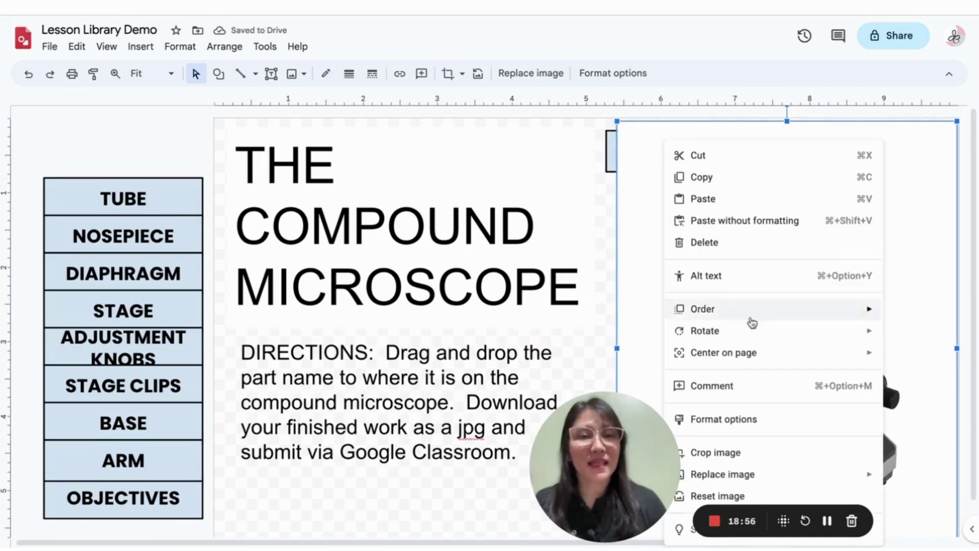
{"action": "mouse_move", "coordinate": [747, 315]}
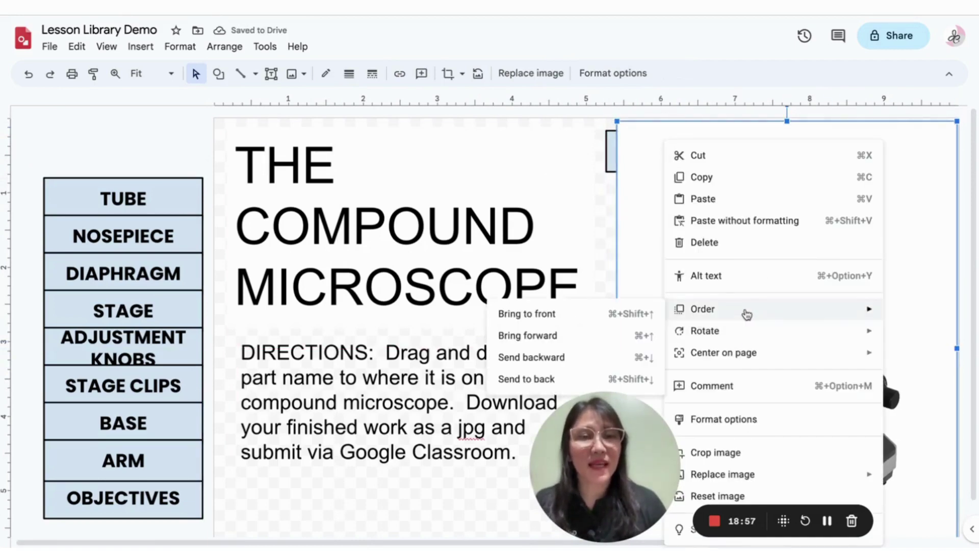
{"action": "left_click", "coordinate": [543, 382]}
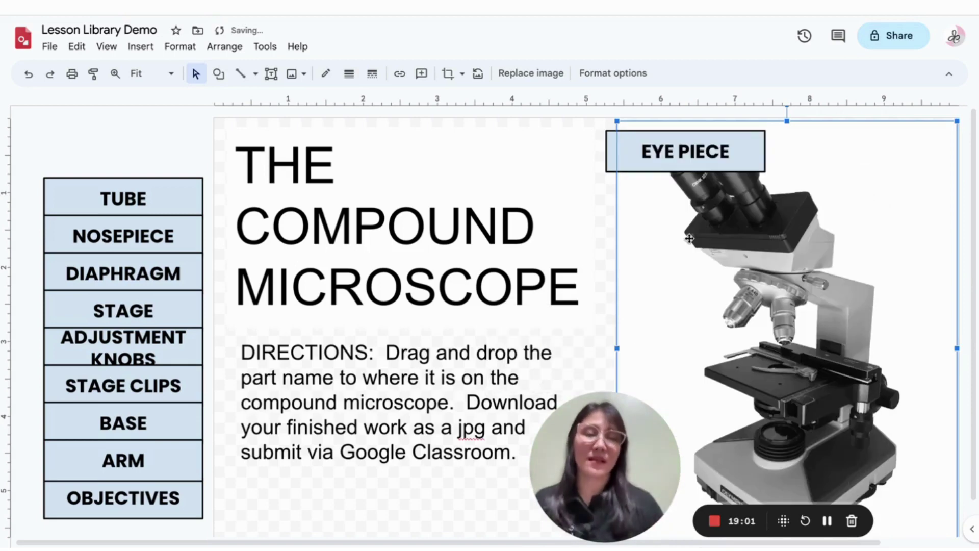
{"action": "left_click", "coordinate": [577, 176]}
{"action": "left_click", "coordinate": [686, 129]}
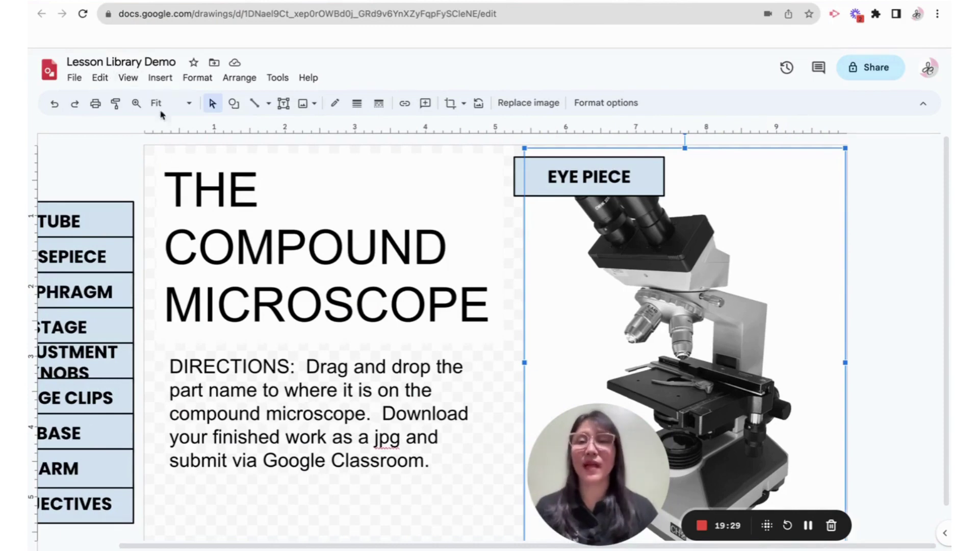
Step: Download the drawing as a JPEG image (.jpg)
{"action": "left_click", "coordinate": [75, 79]}
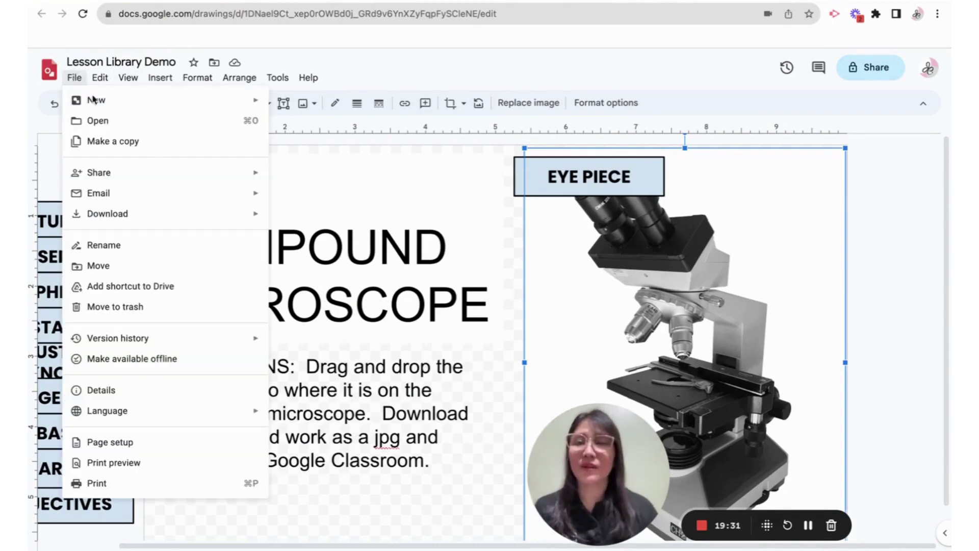
{"action": "mouse_move", "coordinate": [118, 217]}
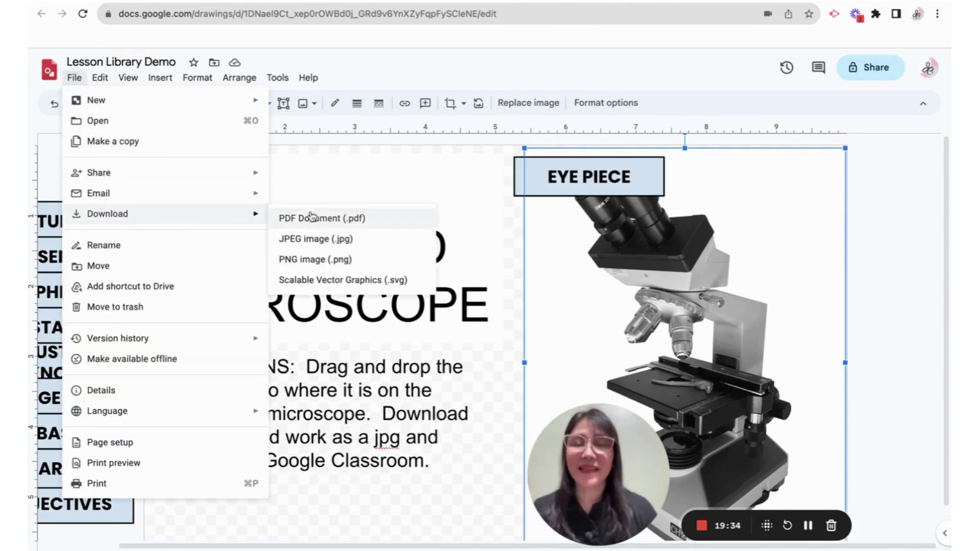
{"action": "left_click", "coordinate": [331, 239]}
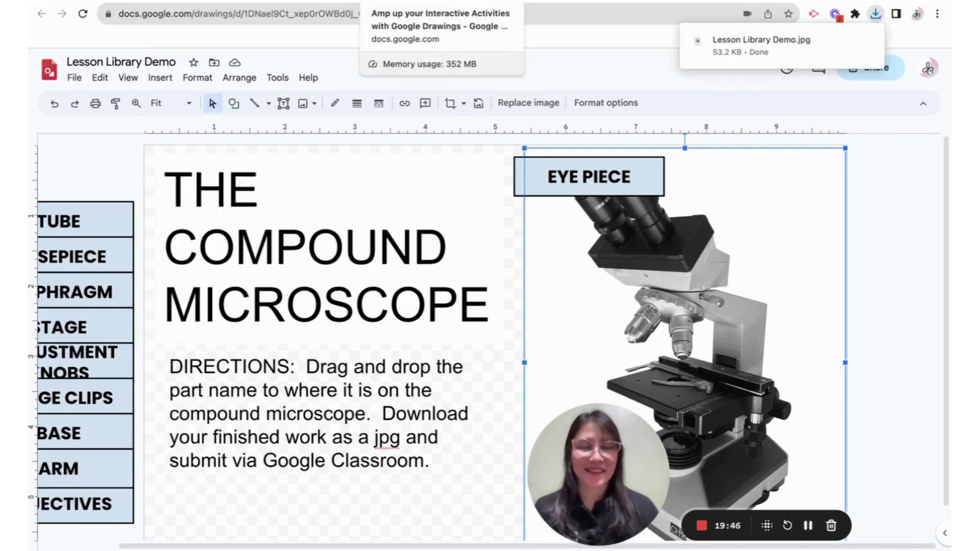
Step: Switch to the Google Slides presentation and insert the downloaded Lesson Library Demo.jpg on blank slide 13
{"action": "left_click", "coordinate": [441, 1]}
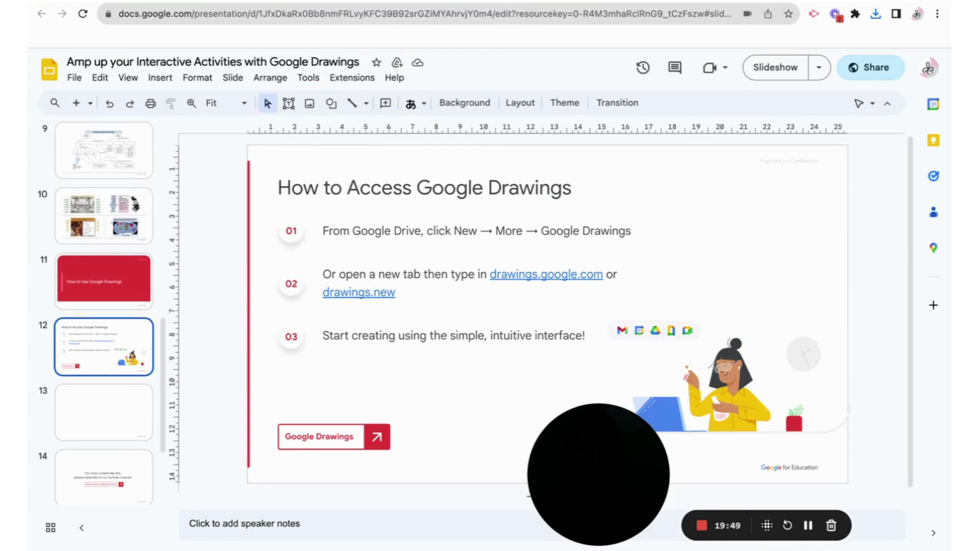
{"action": "left_click", "coordinate": [78, 414]}
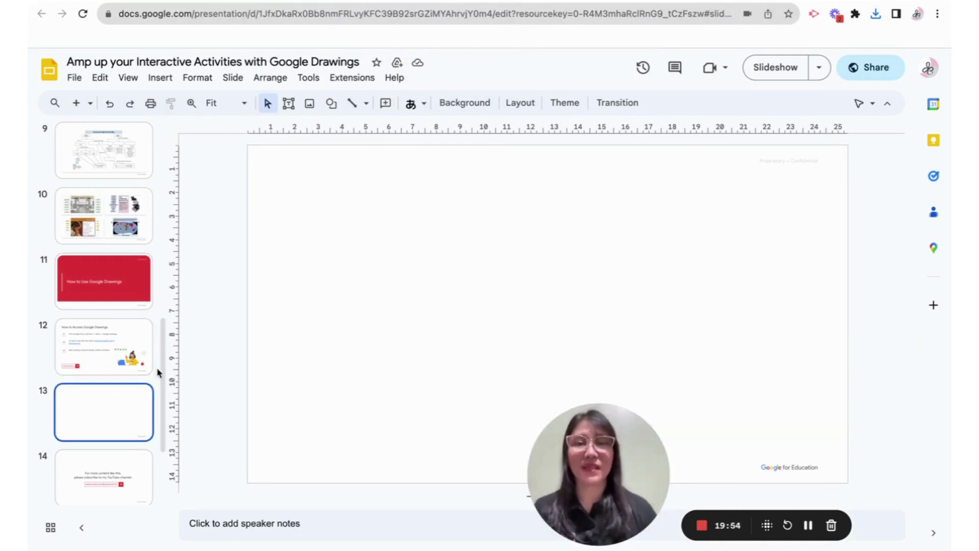
{"action": "left_click", "coordinate": [876, 14]}
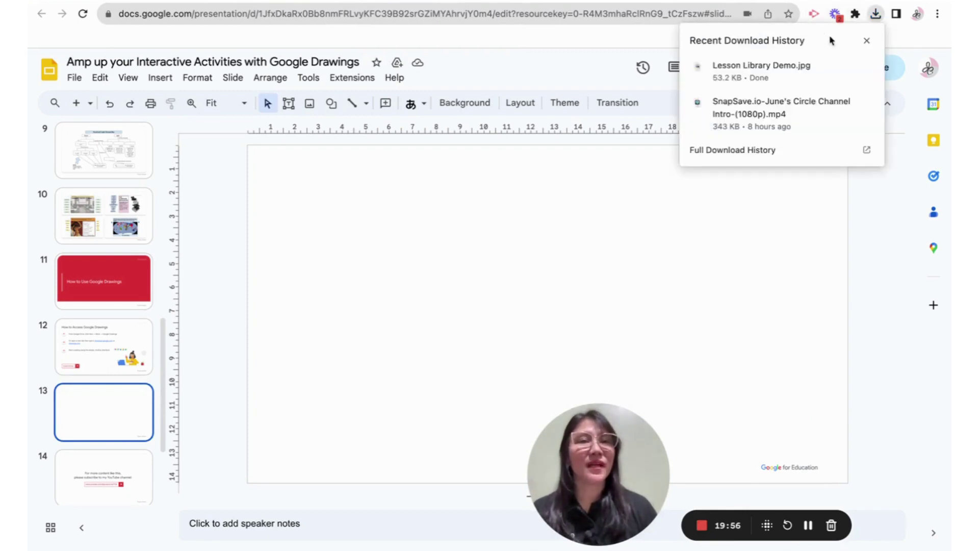
{"action": "left_click_drag", "start_coordinate": [784, 70], "coordinate": [493, 277]}
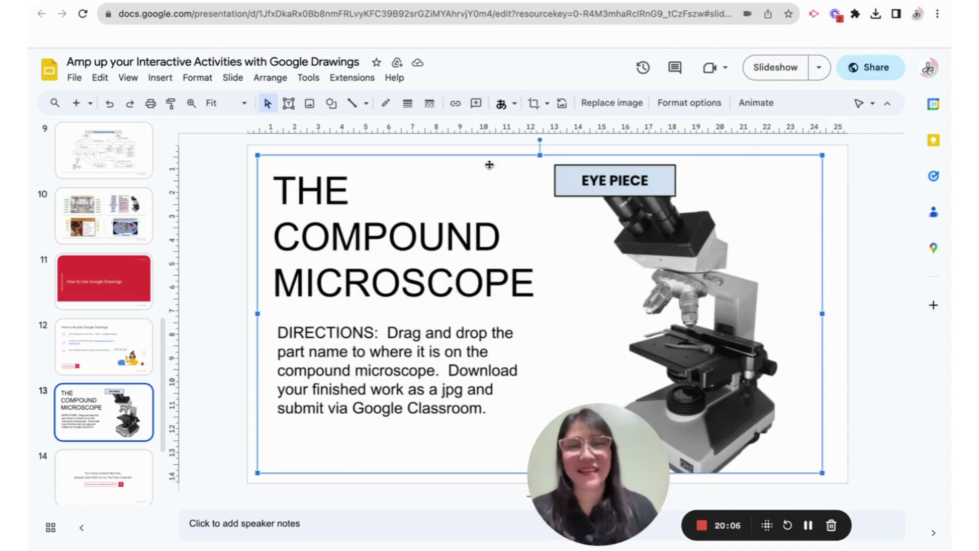
{"action": "left_click", "coordinate": [393, 198]}
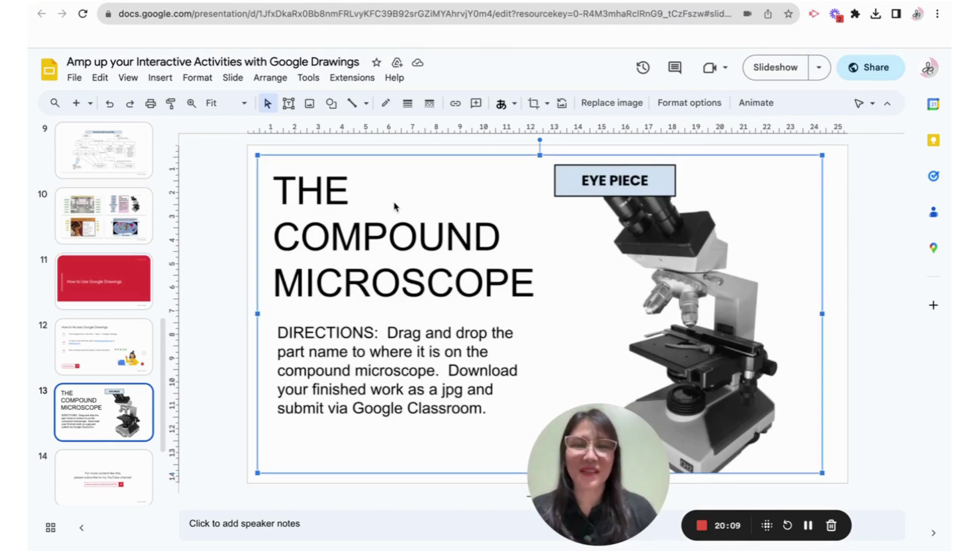